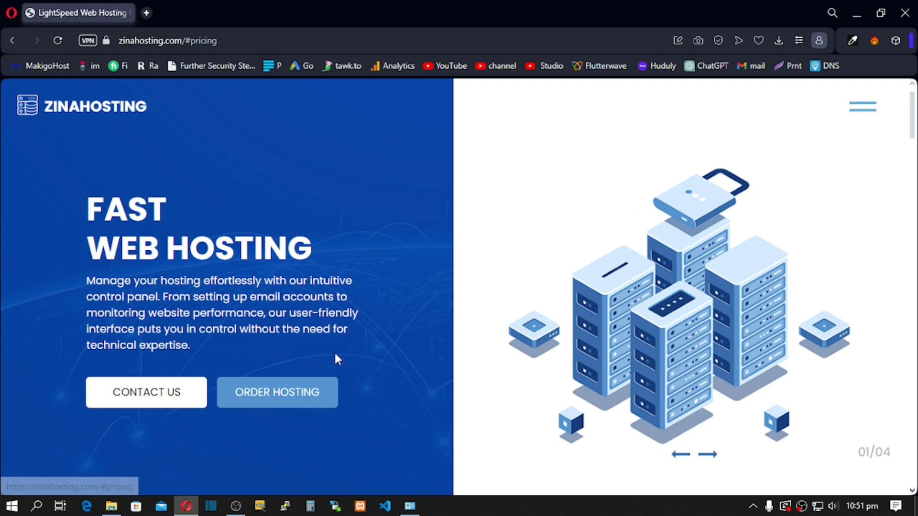
- Order the $5.99/mo Starter hosting plan from the site's Pricing section
scroll(371, 314, down, 8)
scroll(374, 320, down, 12)
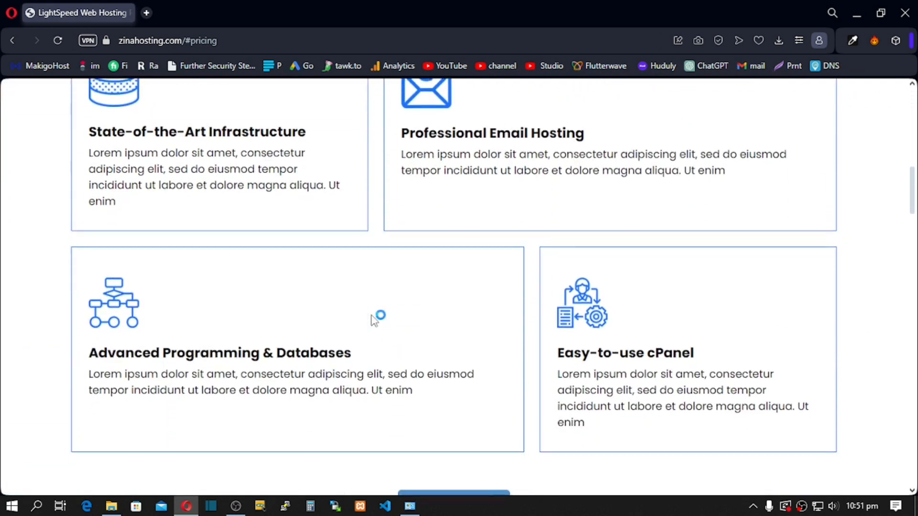
scroll(373, 320, down, 9)
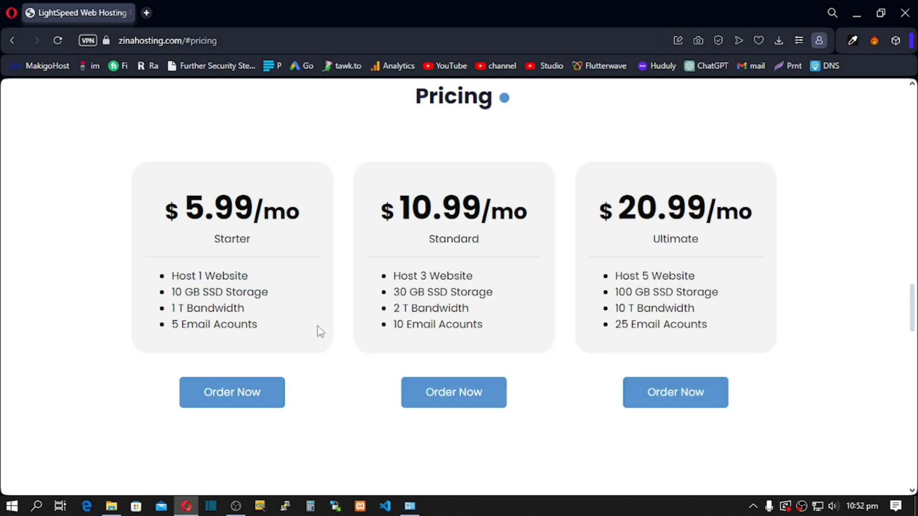
click(246, 399)
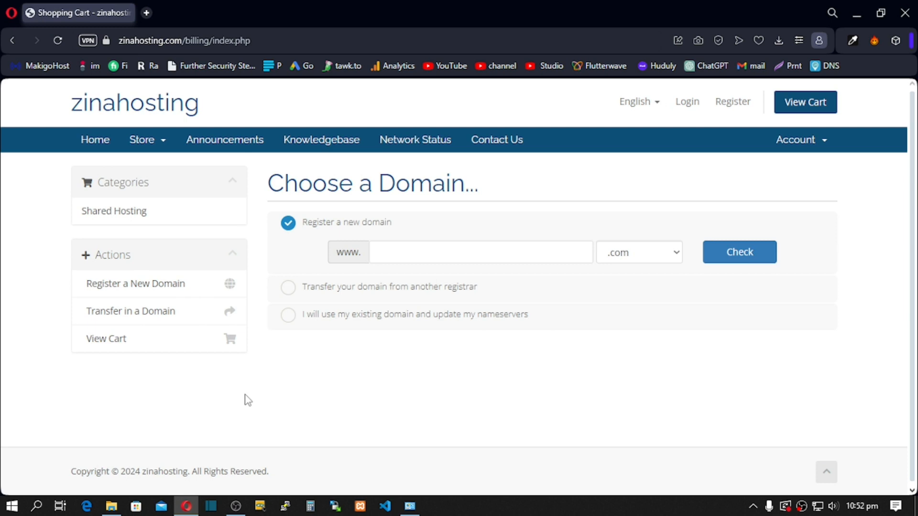
- Check the availability of solojusthostit.com as a new domain registration and continue with it
click(675, 253)
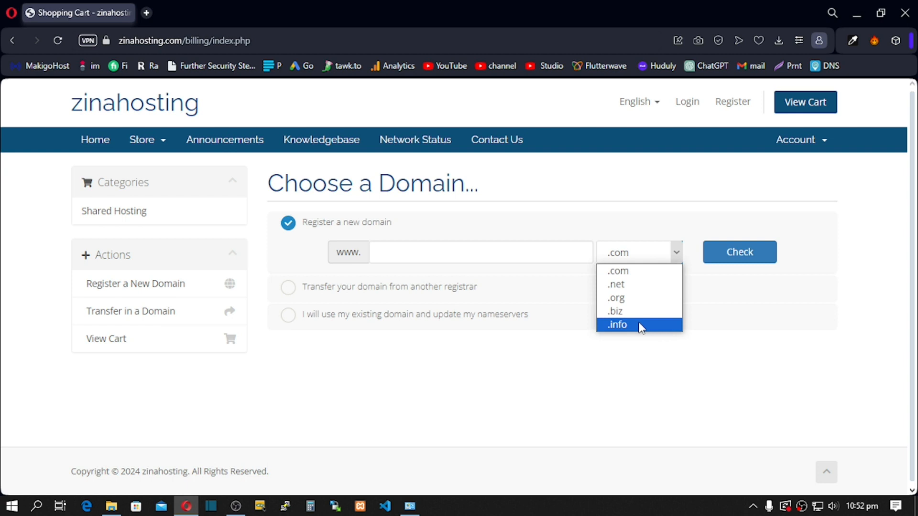
click(415, 255)
text(so)
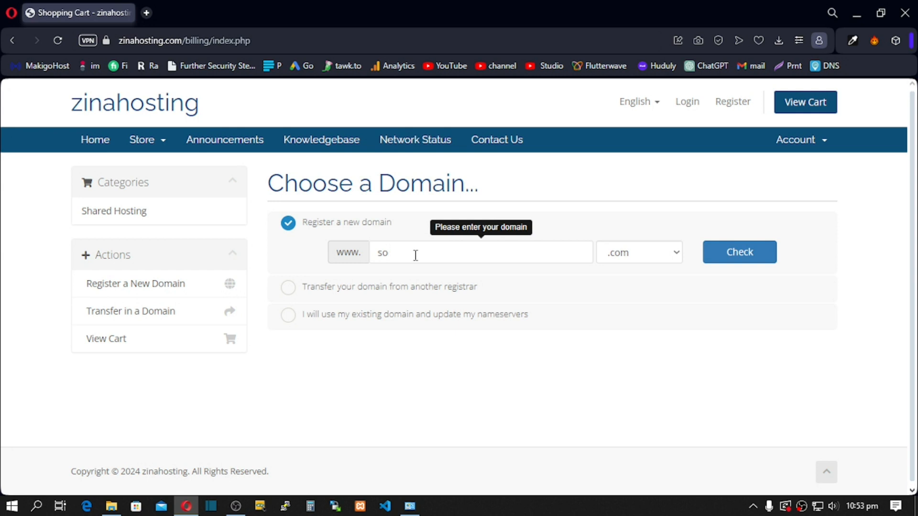
text(lo)
text(jsu)
text(t)
key(BackSpace)
key(BackSpace)
text(usthostit)
click(762, 253)
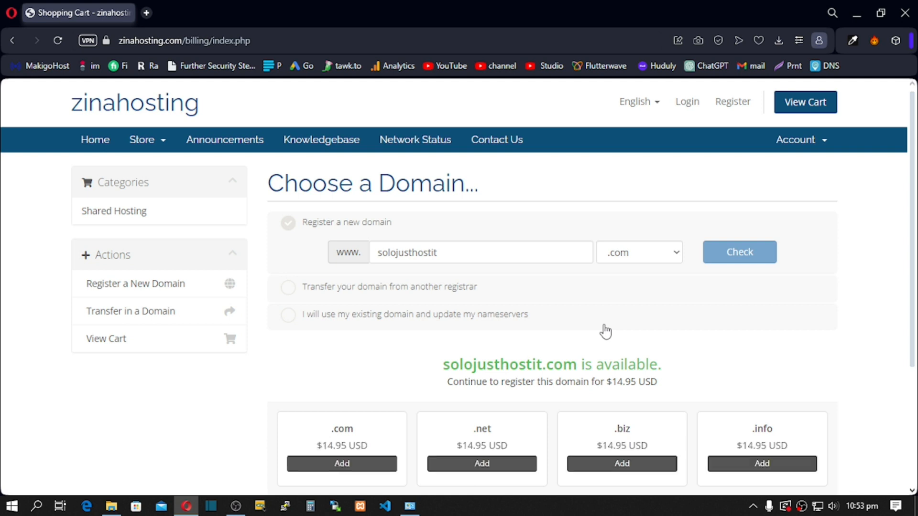
scroll(606, 331, down, 2)
click(535, 471)
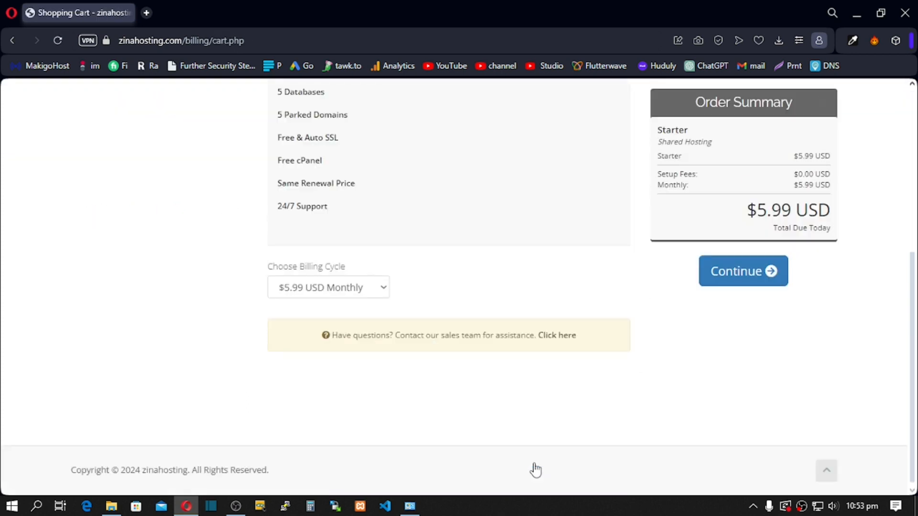
- Set the Starter plan's billing cycle to $71.88 USD Annually and continue the order
scroll(536, 471, up, 6)
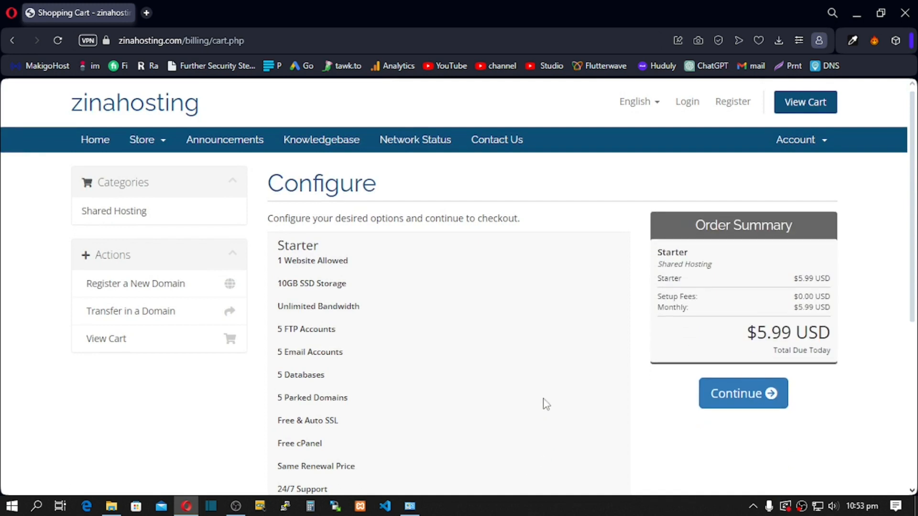
scroll(442, 308, down, 5)
click(383, 303)
click(356, 334)
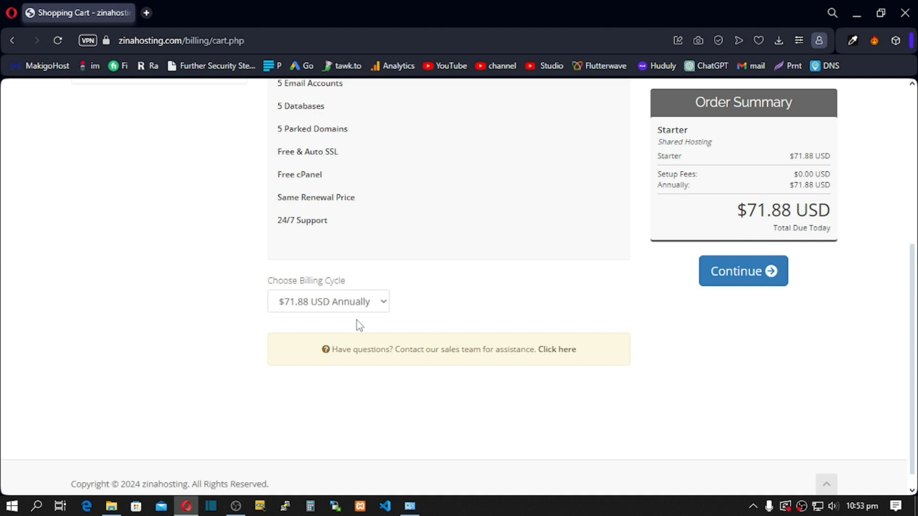
scroll(357, 321, up, 3)
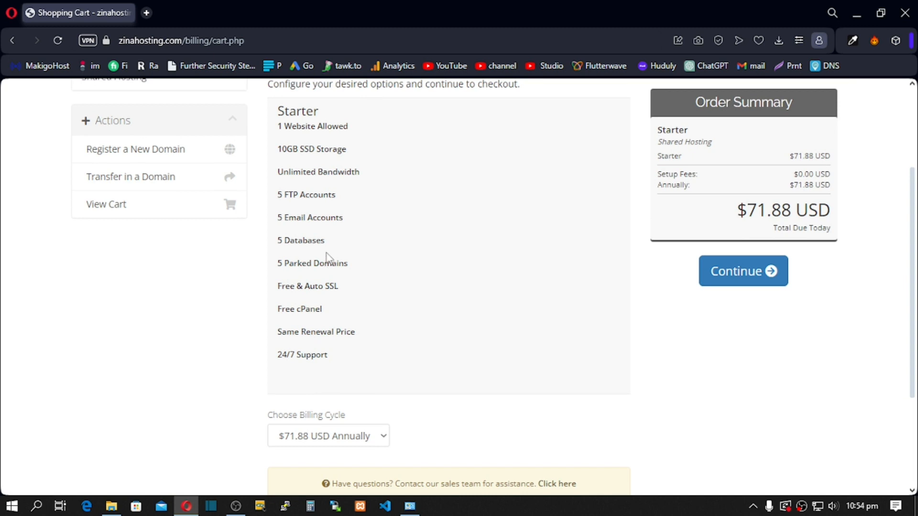
click(736, 282)
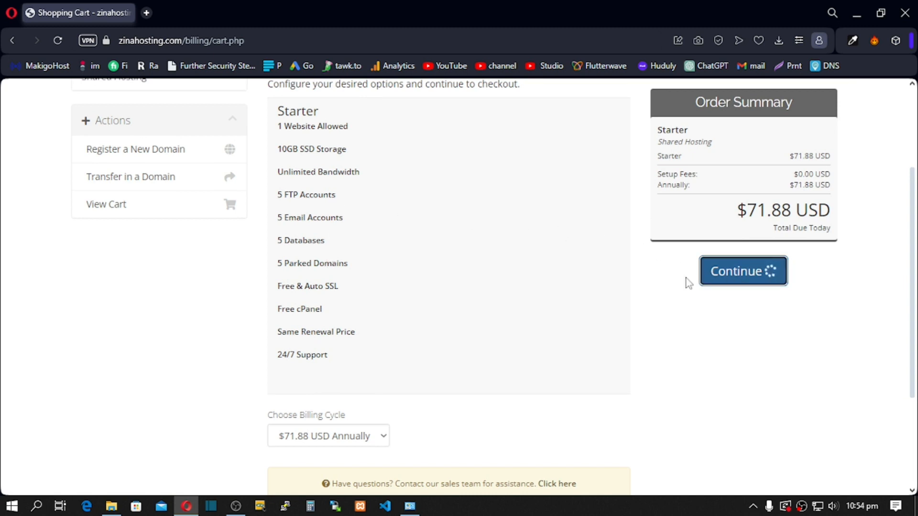
- Add ID Protection to the solojusthostit.com registration and proceed through the cart to checkout
scroll(493, 311, up, 3)
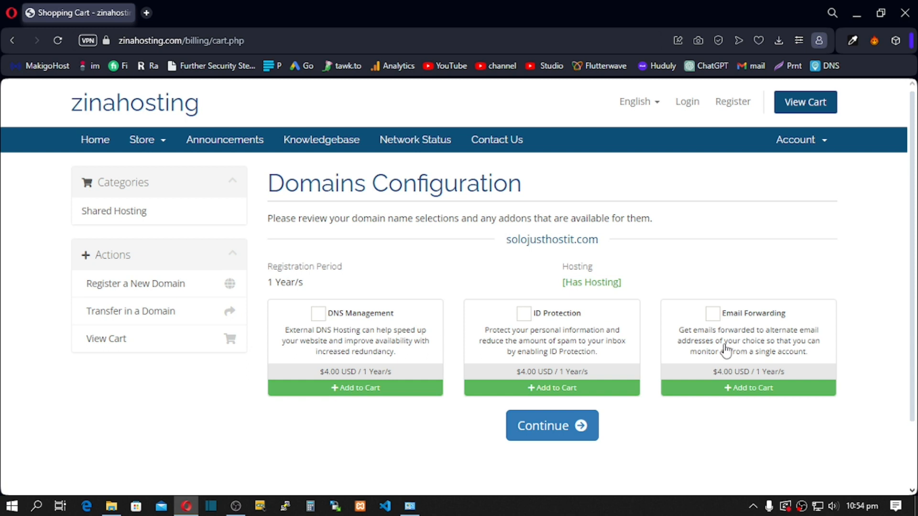
click(525, 317)
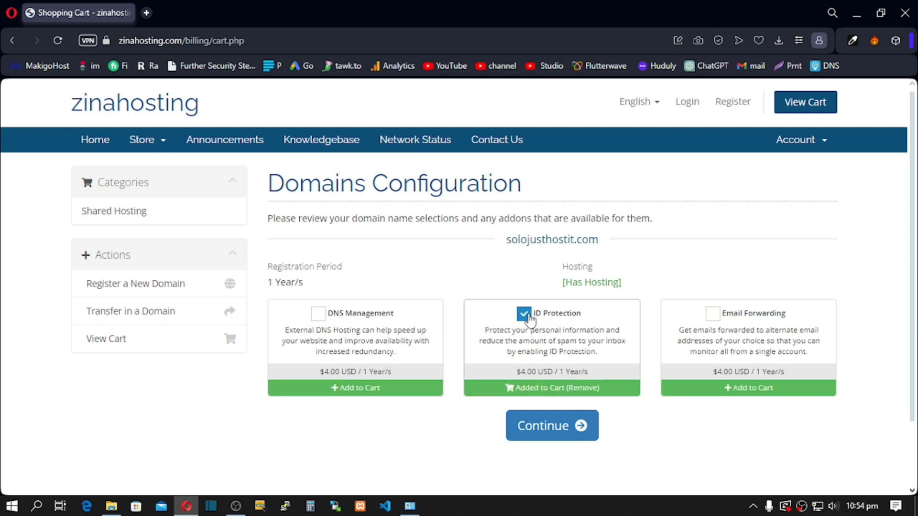
click(531, 429)
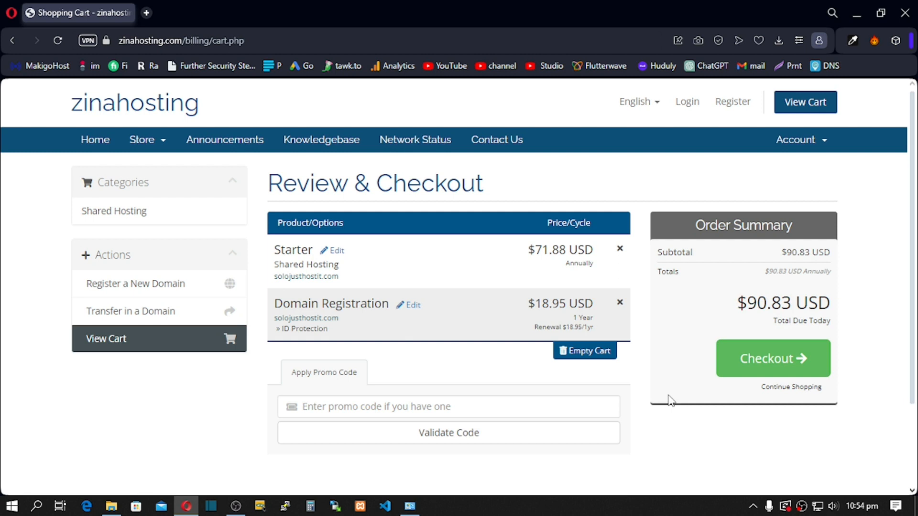
click(724, 358)
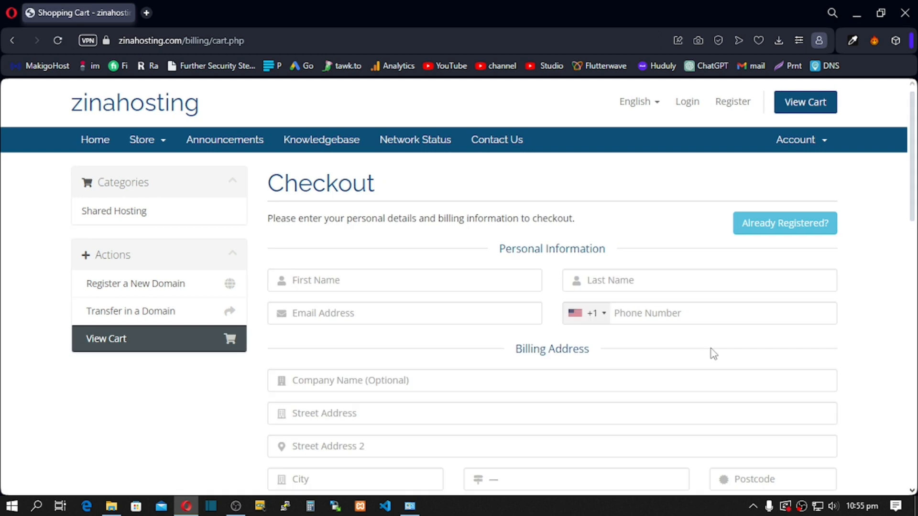
- Review the checkout details with PayPal Basic as the payment method, complete the order and dismiss the save-address prompt
scroll(691, 342, down, 10)
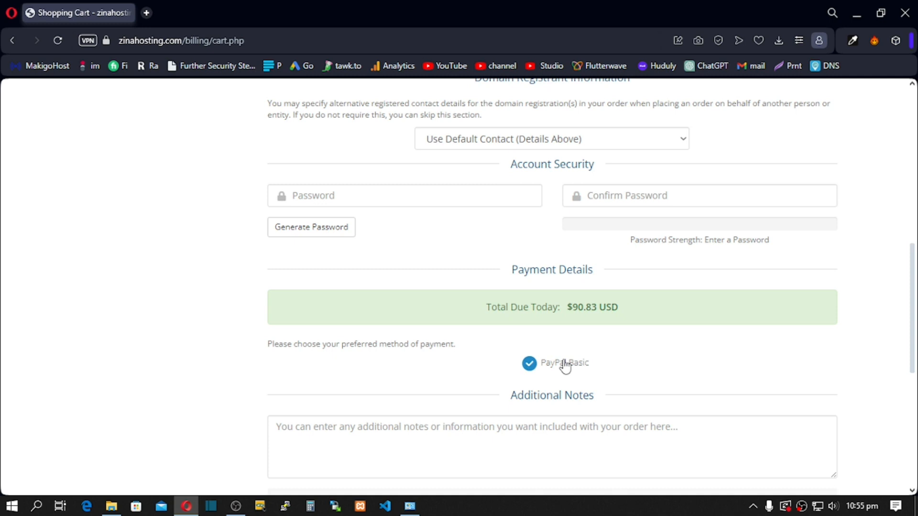
scroll(565, 366, up, 7)
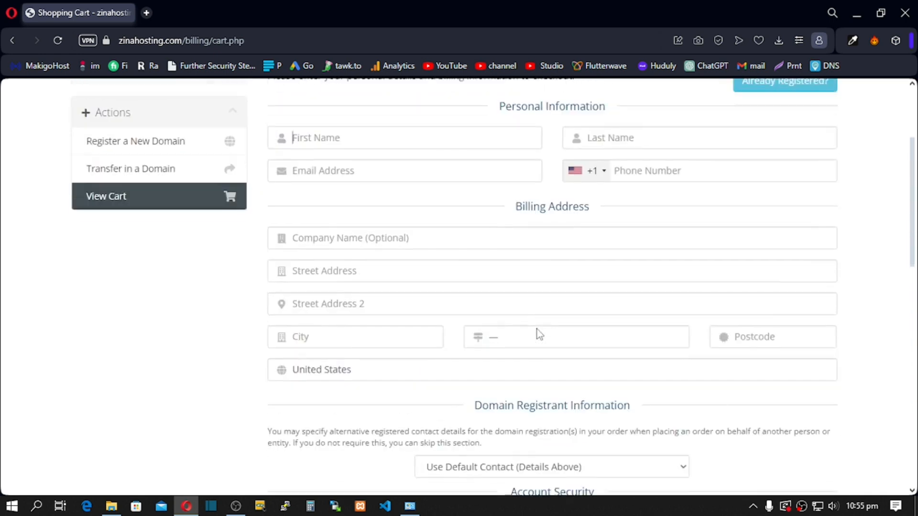
scroll(540, 333, up, 1)
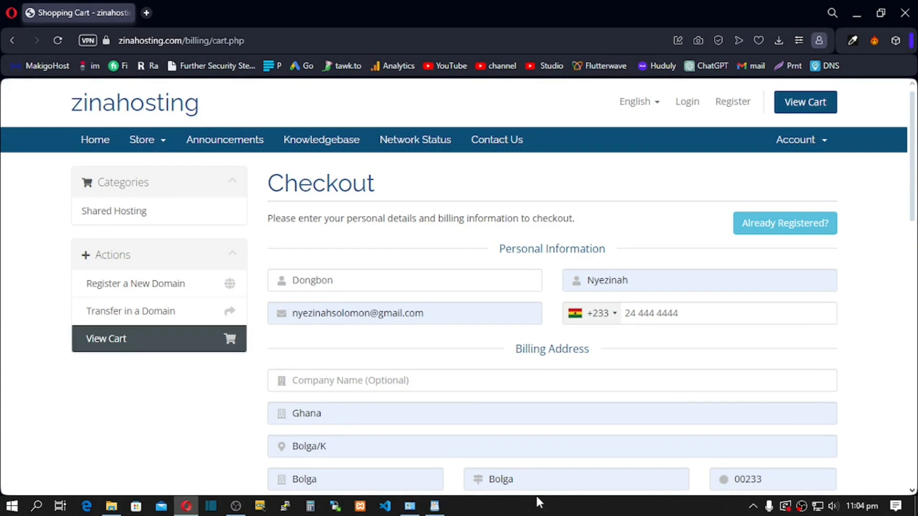
scroll(428, 358, down, 3)
scroll(427, 359, down, 5)
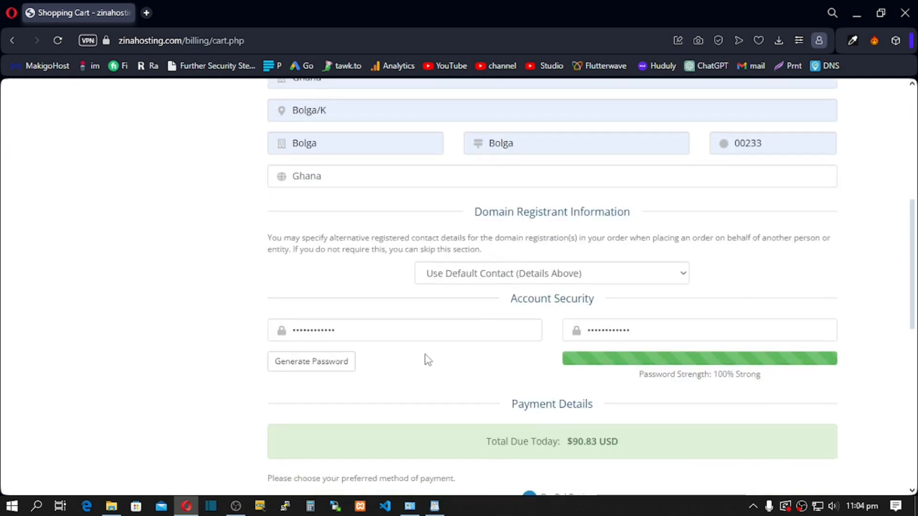
scroll(440, 375, down, 4)
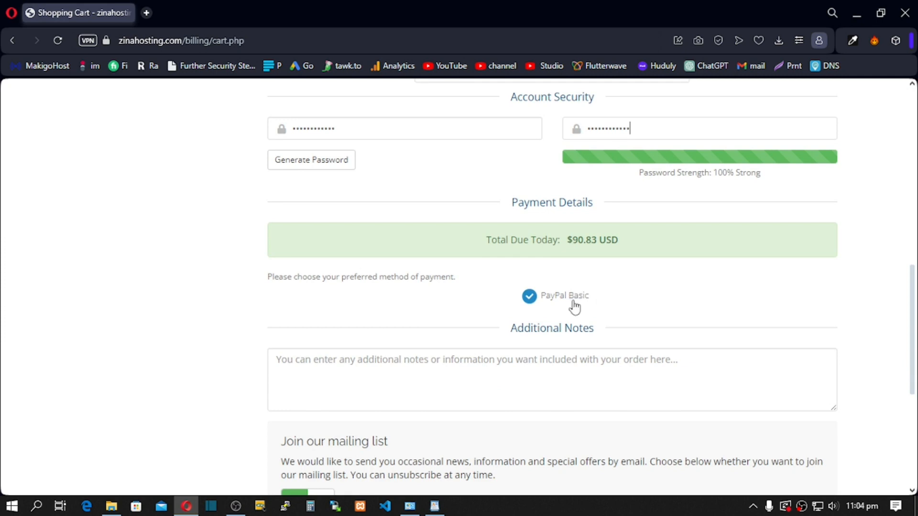
scroll(532, 322, down, 5)
click(546, 367)
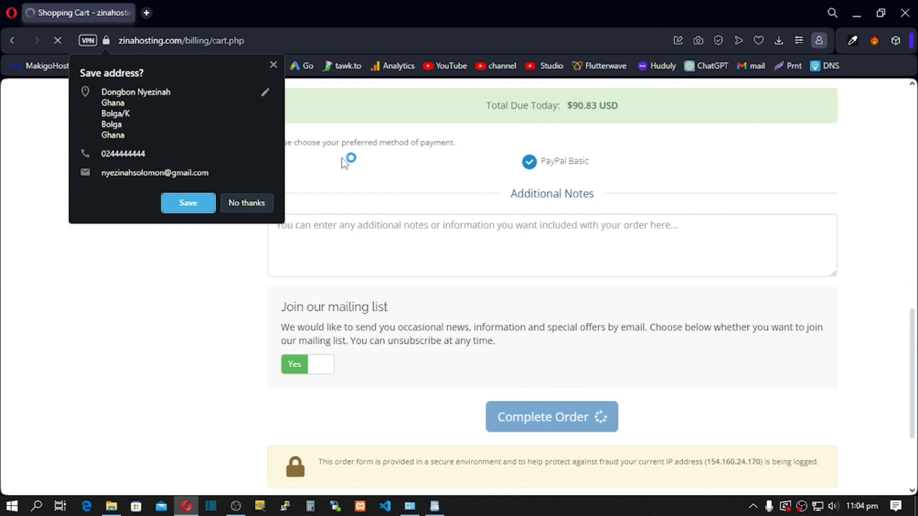
click(343, 162)
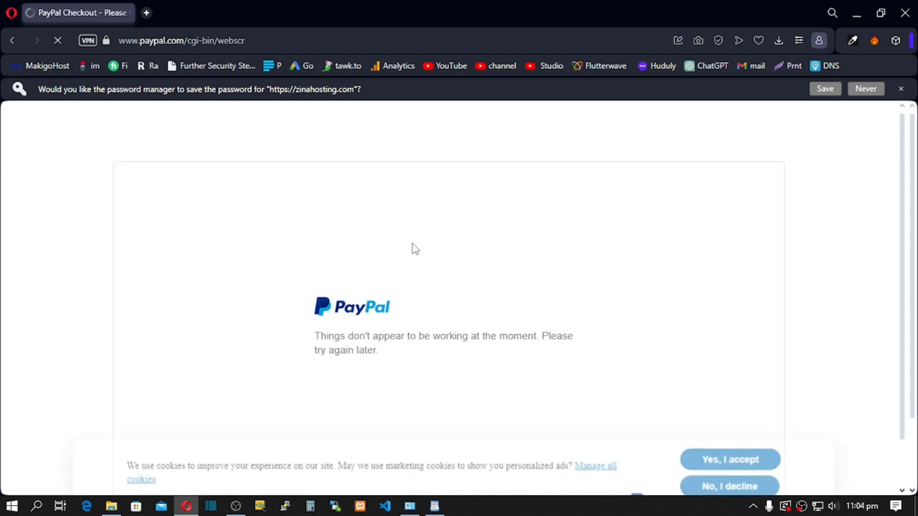
- Return from the PayPal page to the hosting site and view the client area's list of services
drag(319, 336, 425, 330)
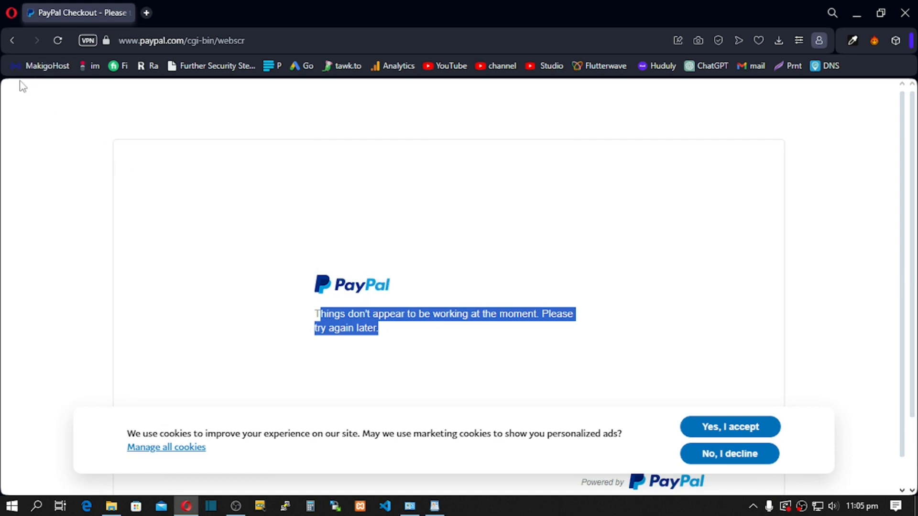
click(15, 41)
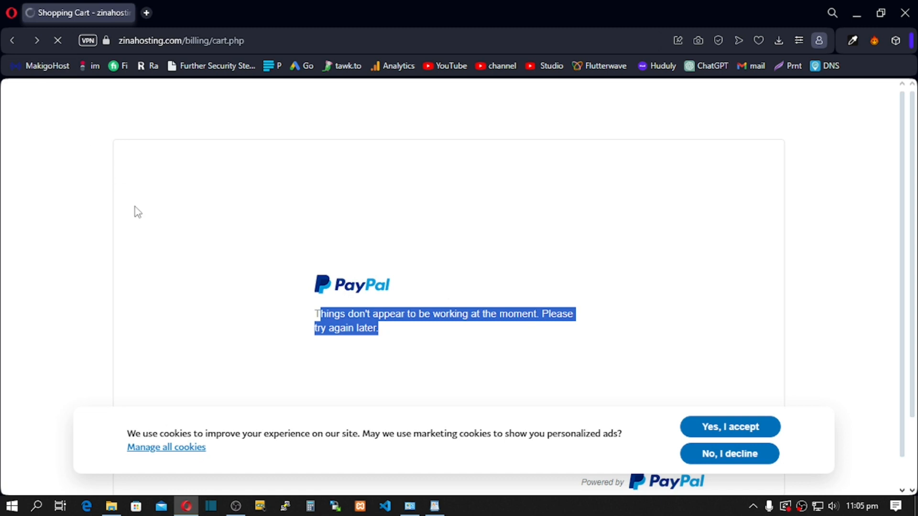
scroll(405, 242, down, 2)
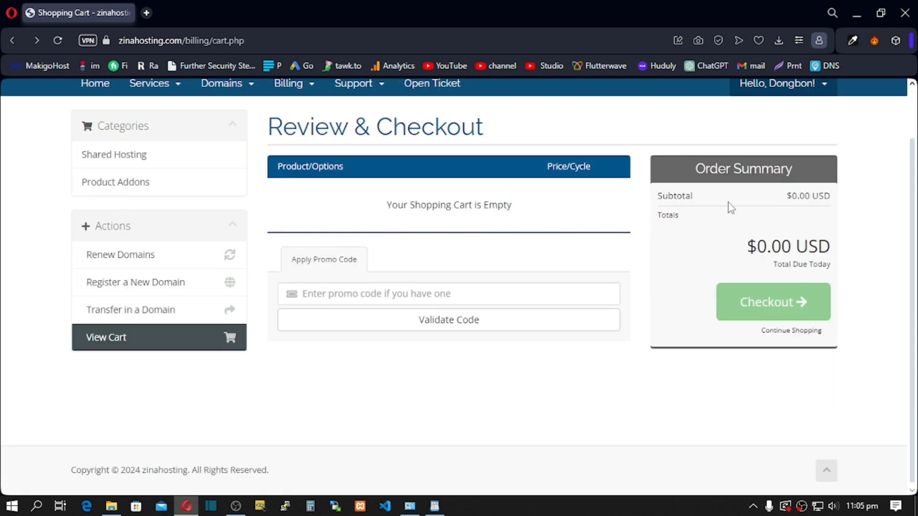
scroll(731, 206, up, 2)
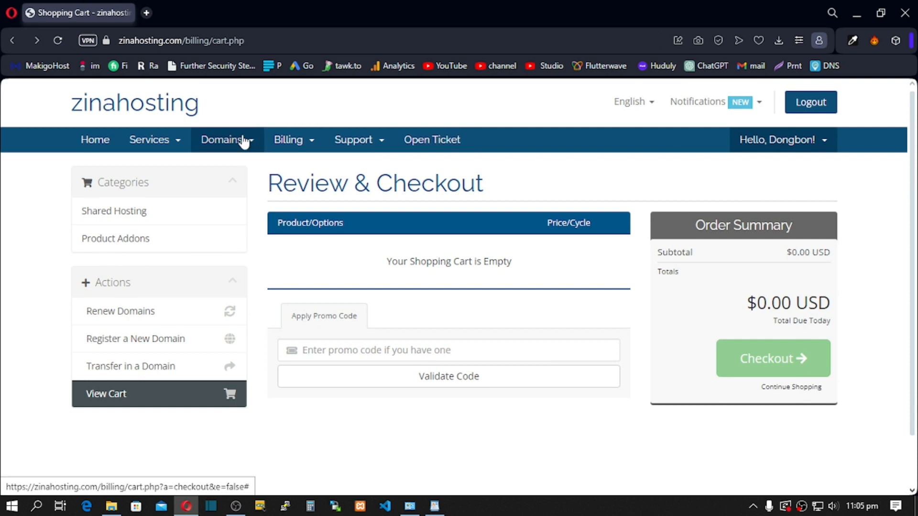
click(104, 148)
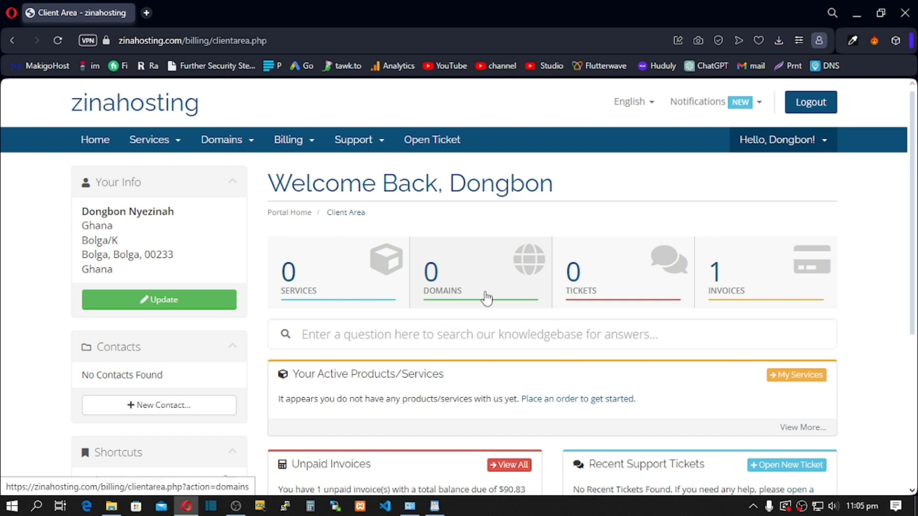
click(308, 278)
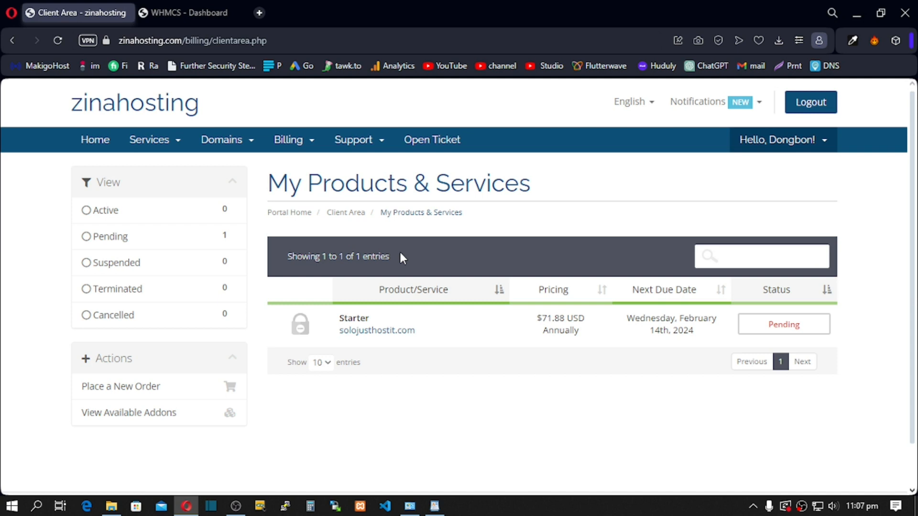
- Switch to the WHMCS admin dashboard and examine the pending order's details and items
click(177, 14)
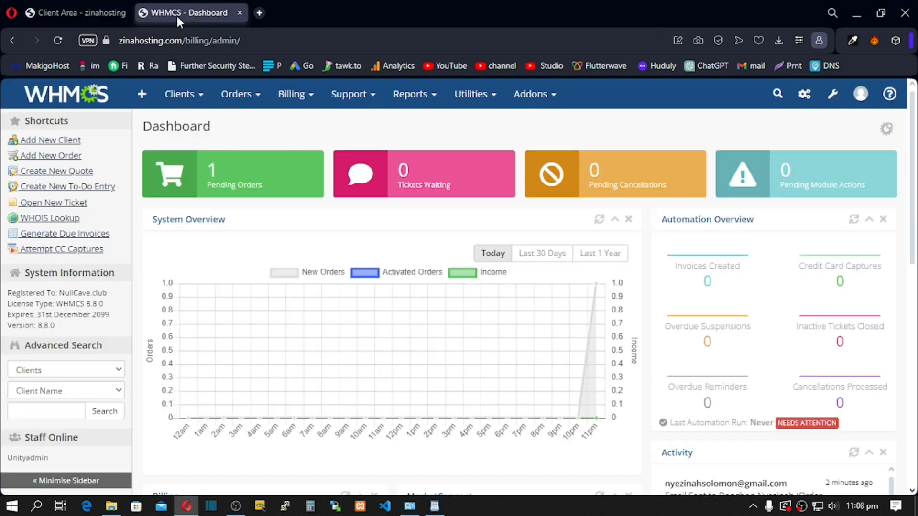
mouse_move(186, 95)
click(242, 185)
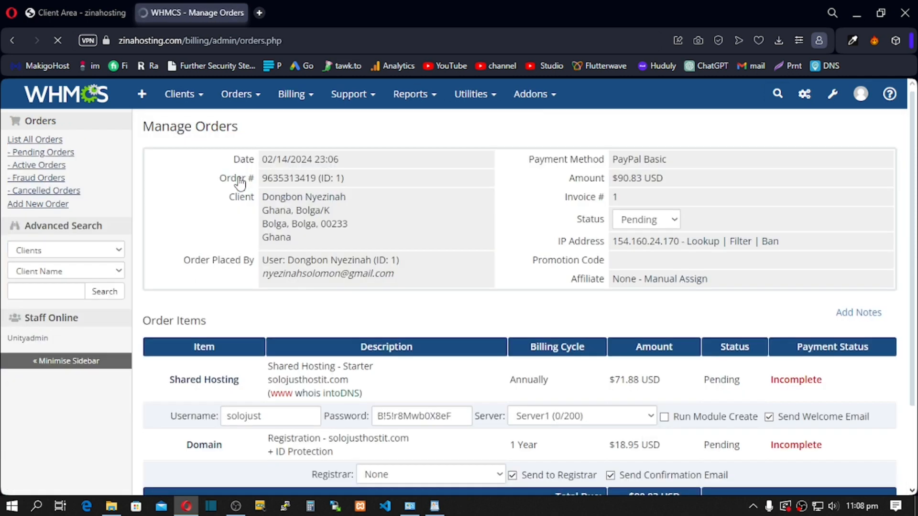
scroll(312, 280, down, 3)
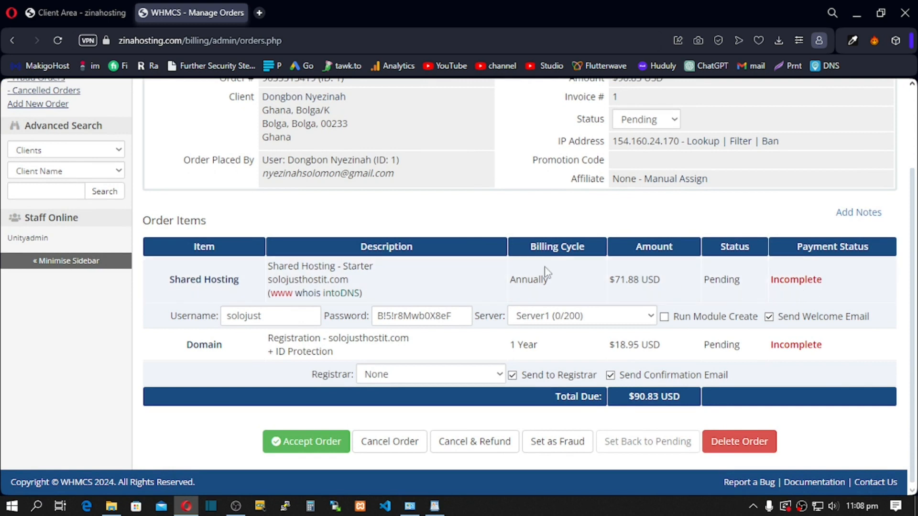
scroll(322, 217, up, 3)
scroll(323, 218, up, 2)
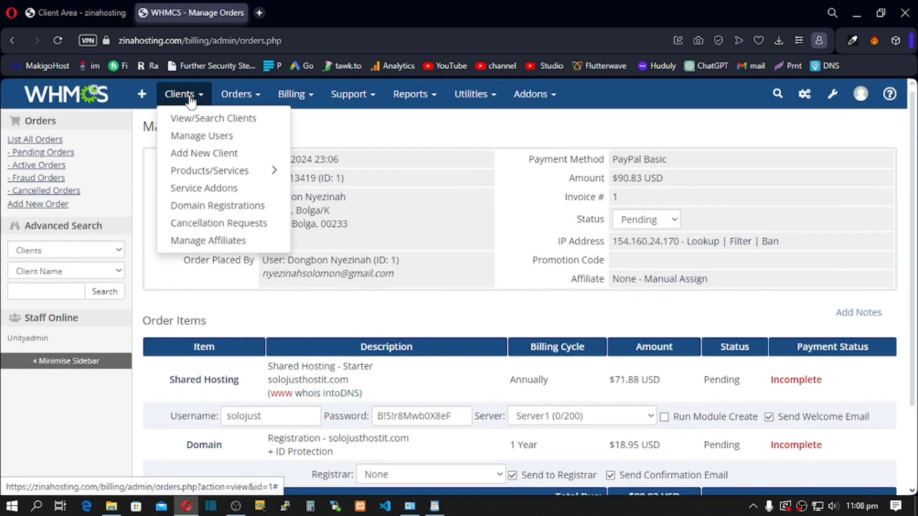
- Open the ordering client's profile from the client list and show its products and services
click(194, 119)
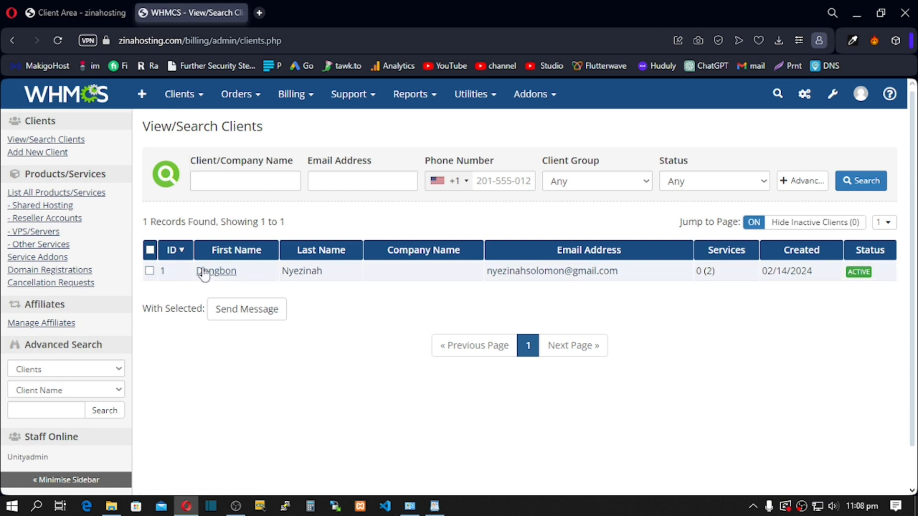
click(218, 277)
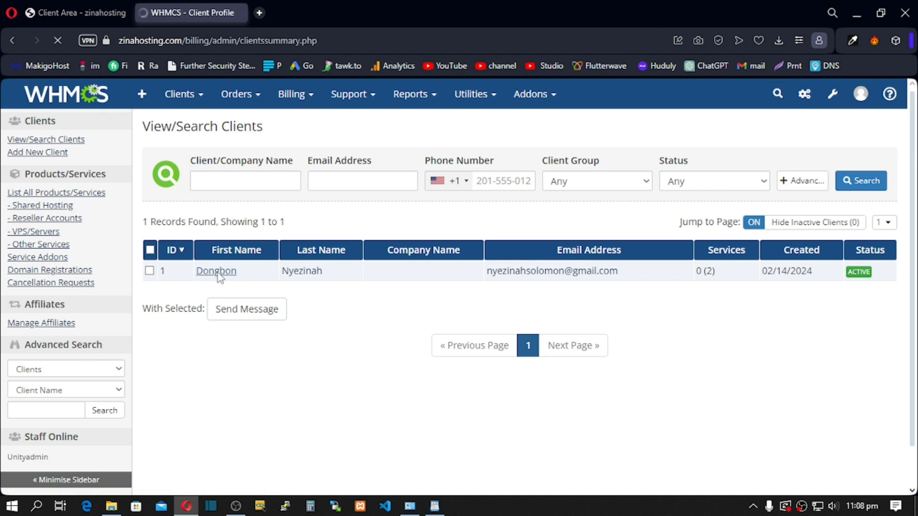
click(384, 194)
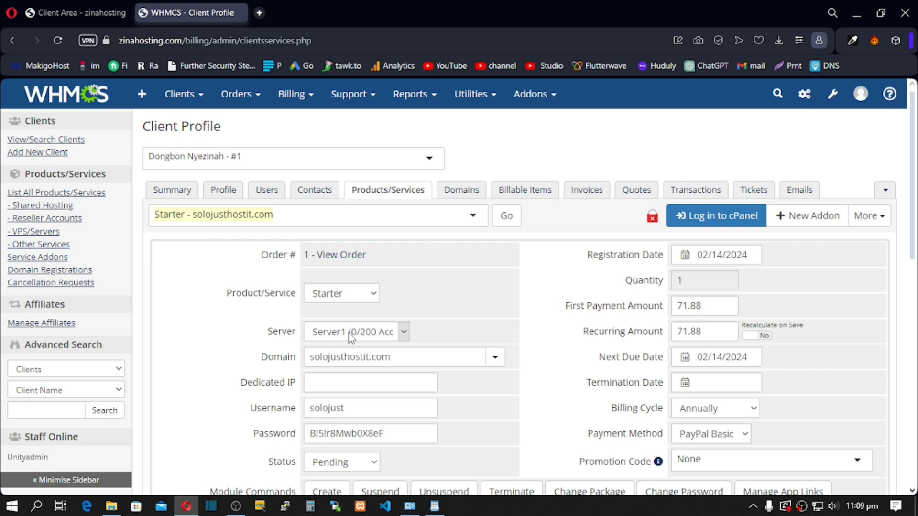
- Examine the username and password fields of the client's Starter service and try to log in to its cPanel
scroll(352, 339, down, 3)
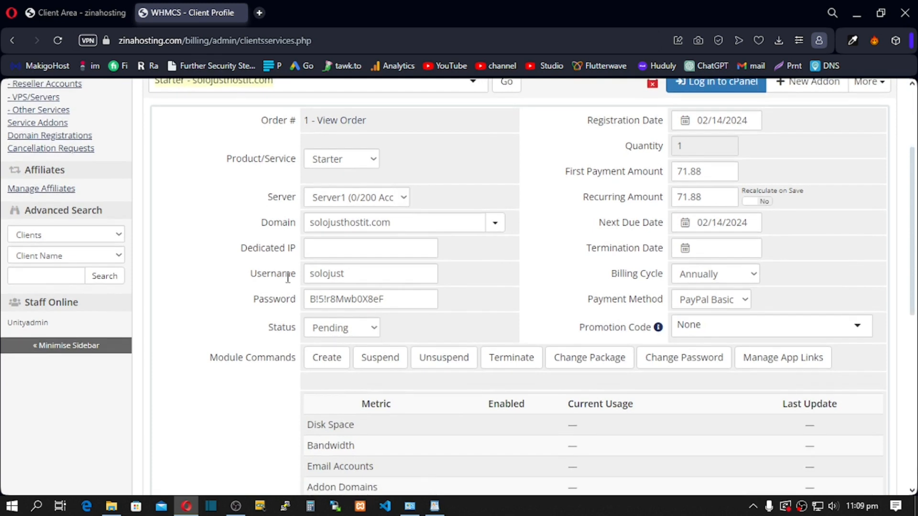
double_click(358, 279)
drag(393, 300, 303, 304)
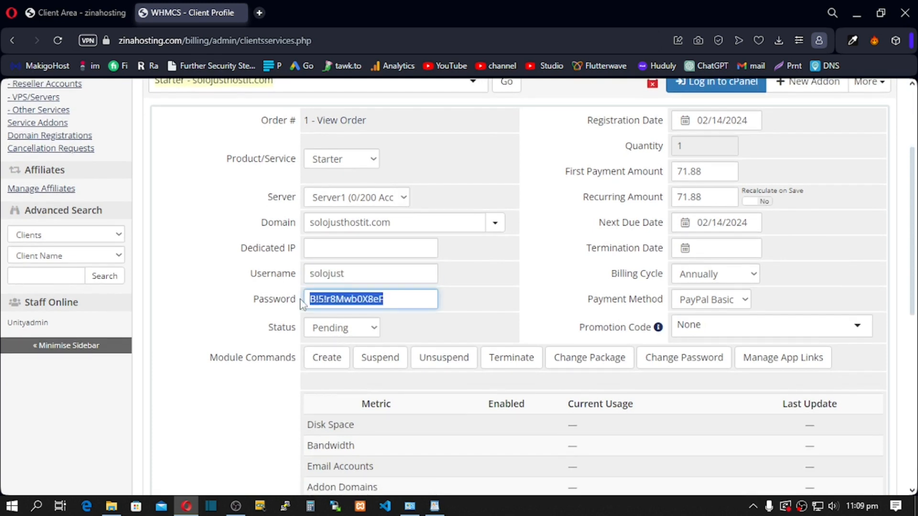
drag(364, 270, 314, 274)
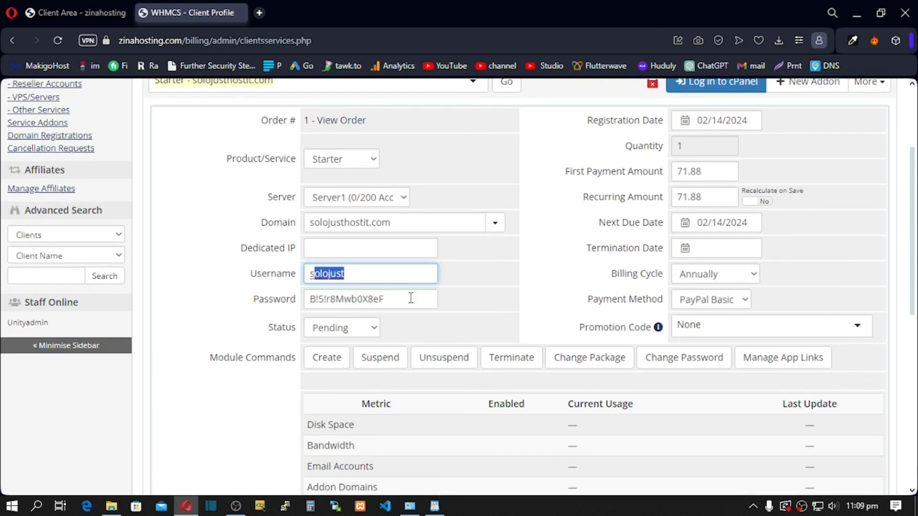
drag(410, 297, 314, 296)
double_click(360, 267)
click(290, 301)
double_click(337, 275)
drag(357, 299, 344, 299)
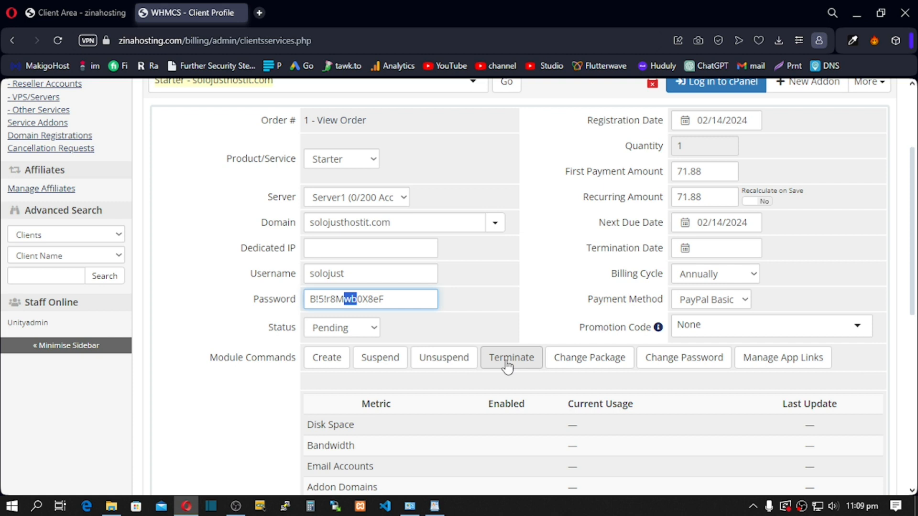
scroll(508, 367, up, 3)
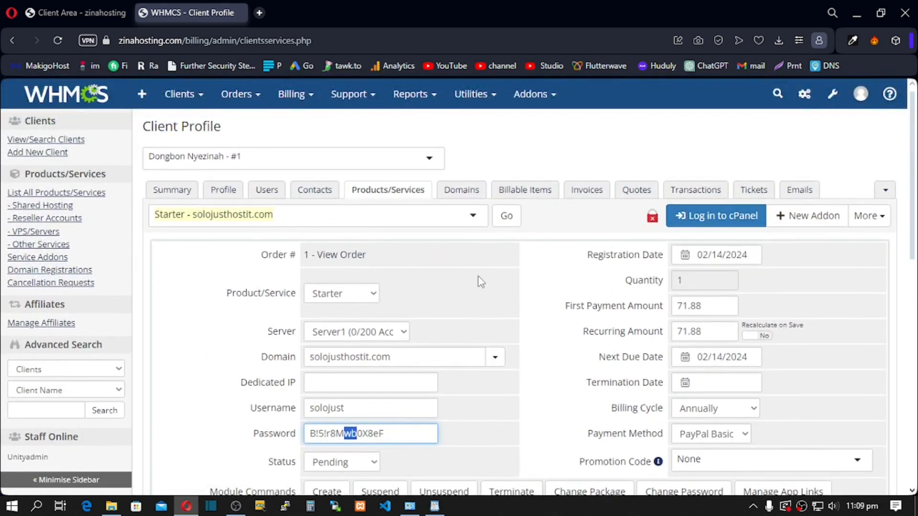
click(695, 223)
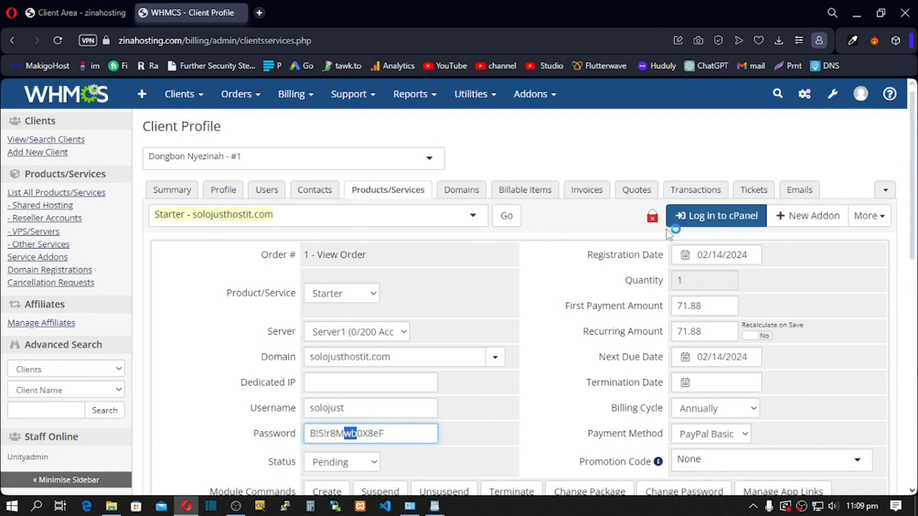
- Run the Create module command for the Starter service on solojusthostit.com and confirm it
scroll(473, 275, down, 1)
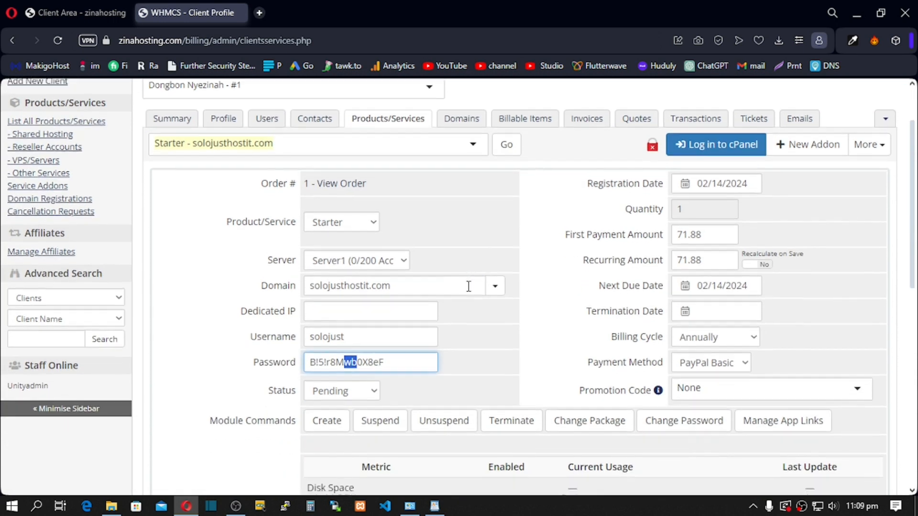
scroll(469, 286, down, 1)
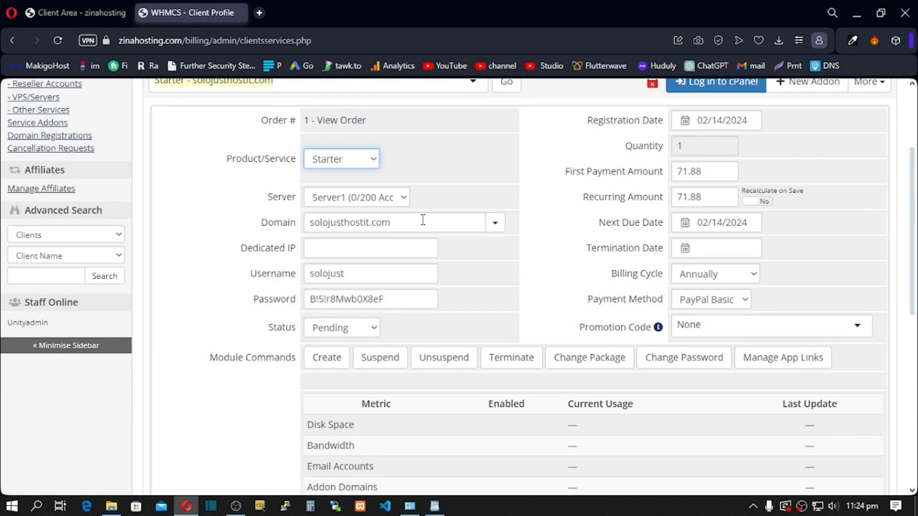
click(337, 359)
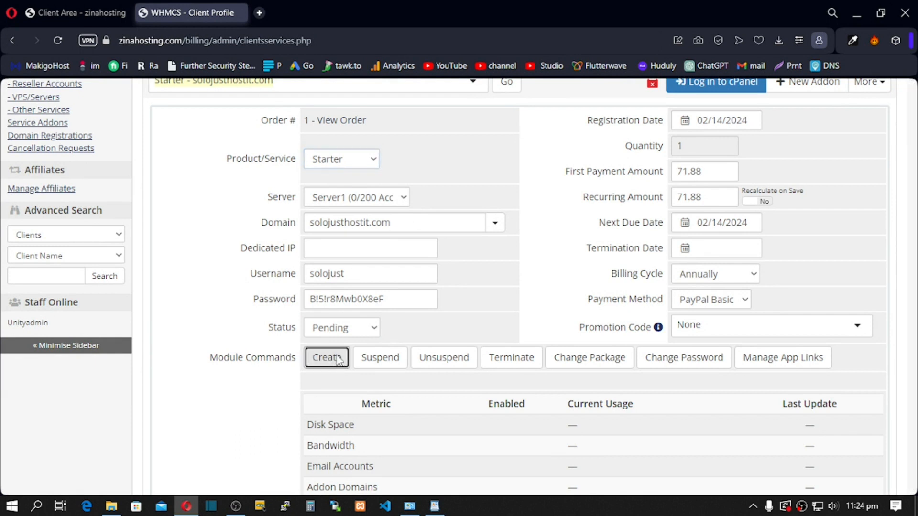
click(595, 228)
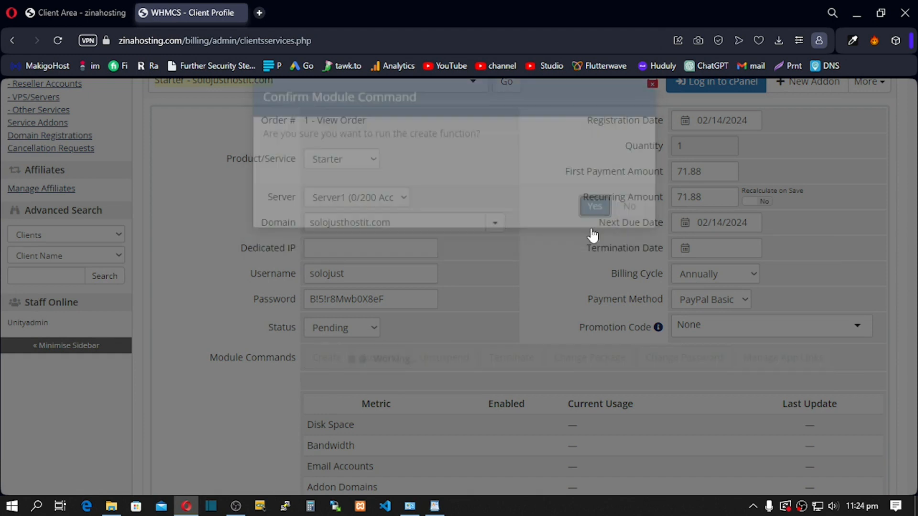
- Look over the Starter service's details and metric statistics, and log in to its cPanel from the admin area
scroll(466, 261, up, 2)
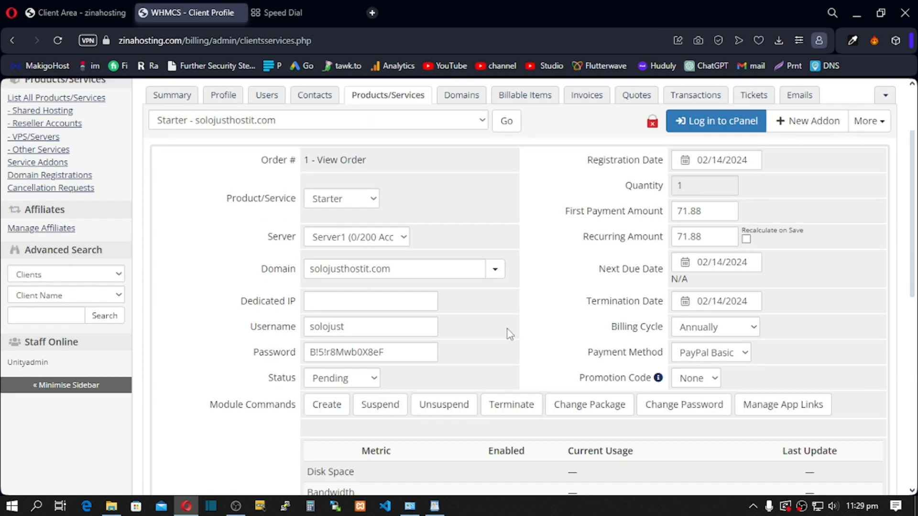
scroll(507, 329, down, 10)
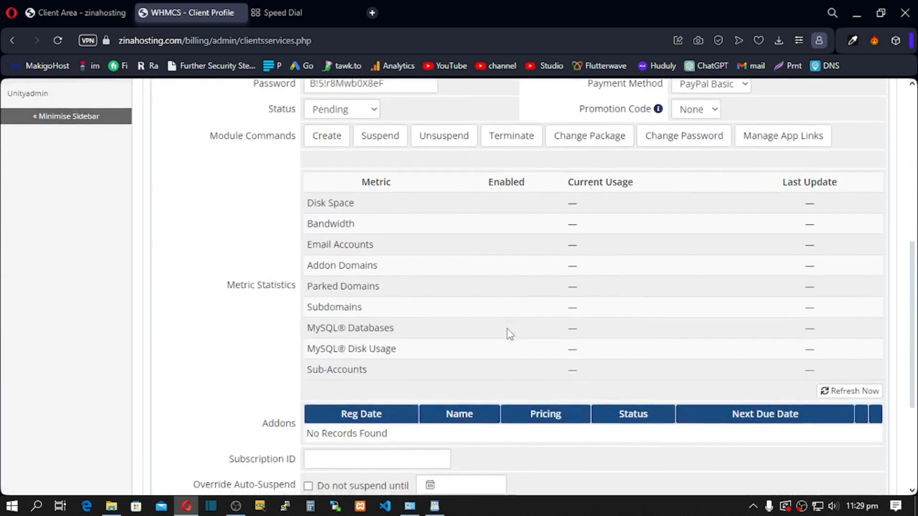
scroll(507, 328, up, 10)
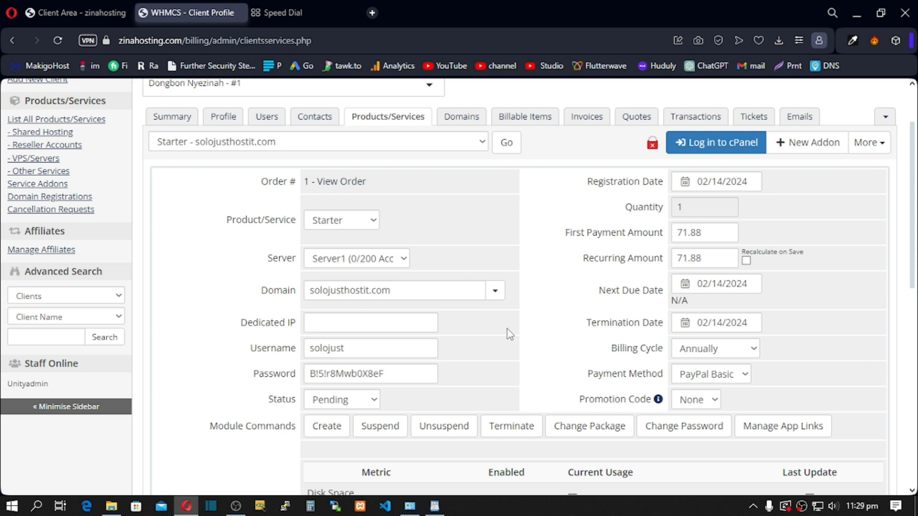
click(699, 152)
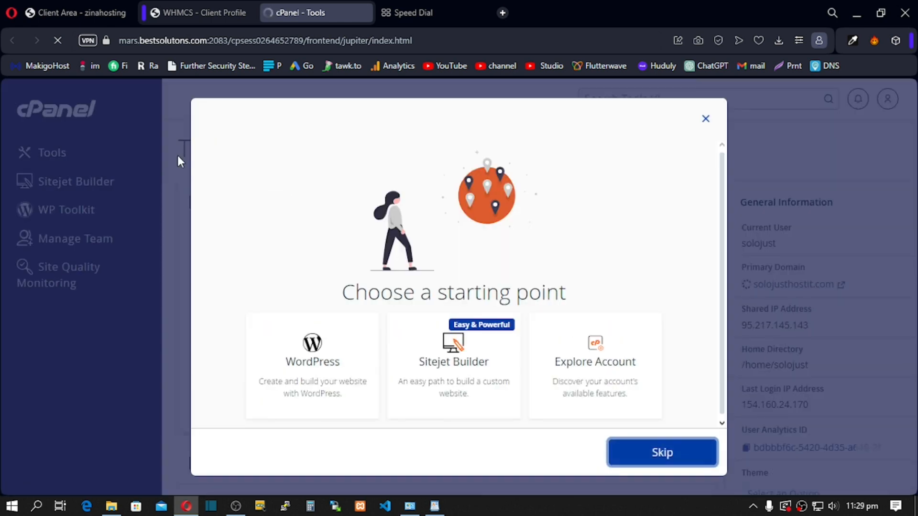
- Return to the zinahosting client area, refresh the list of services and open the Starter service's details
click(73, 7)
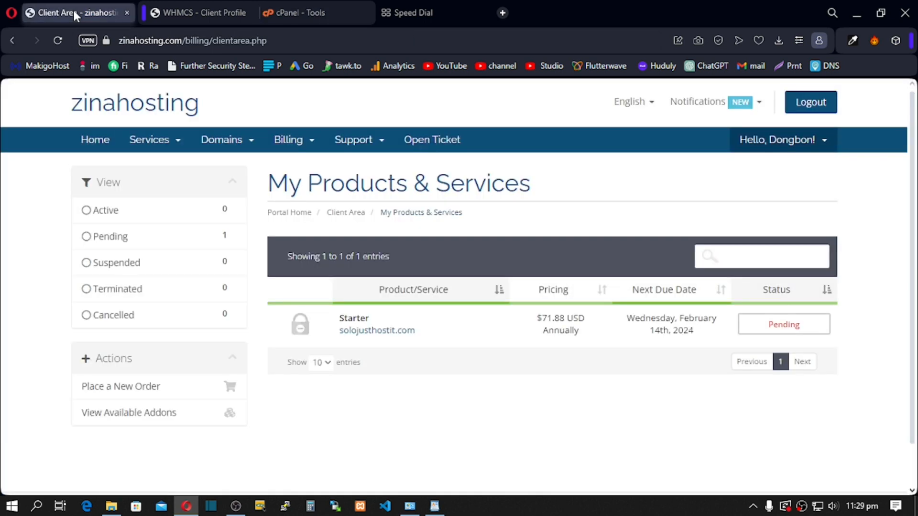
click(59, 40)
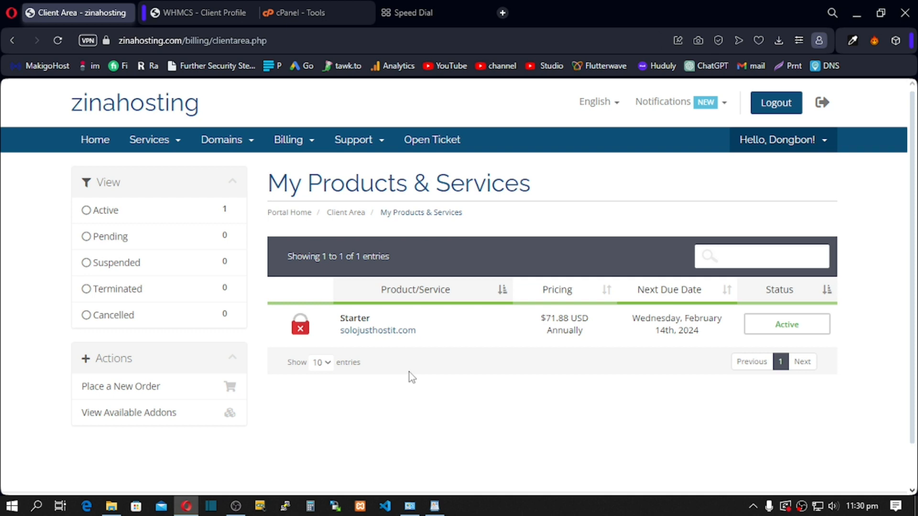
click(357, 324)
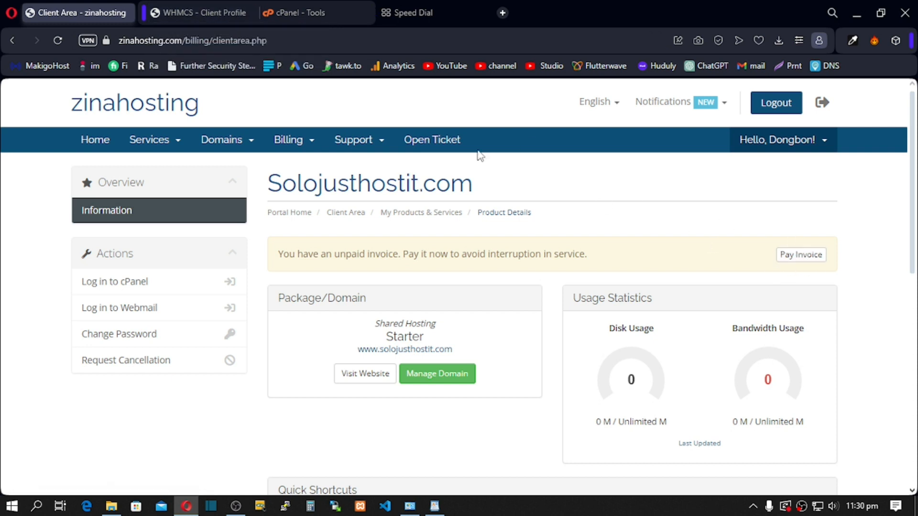
- Switch to the WHMCS client profile, mark the client's unpaid invoice as paid and confirm the change
click(190, 9)
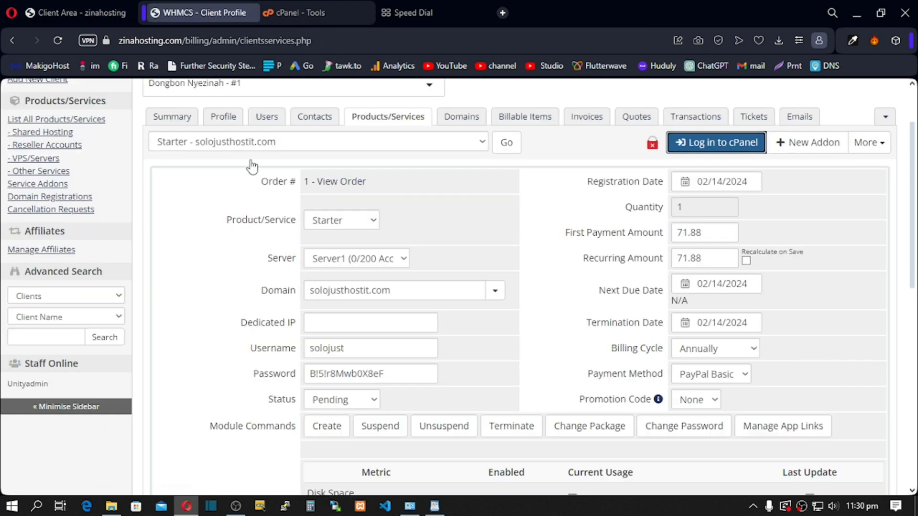
scroll(250, 168, up, 2)
click(591, 191)
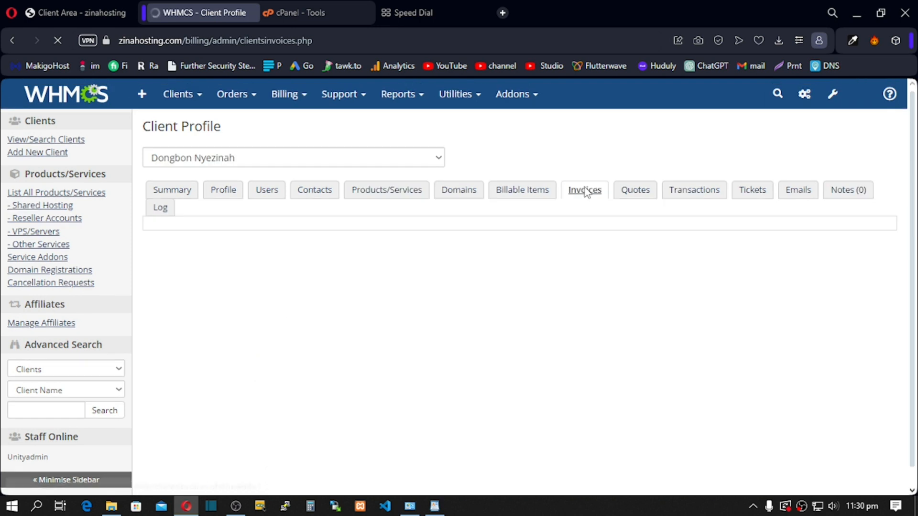
scroll(363, 263, down, 3)
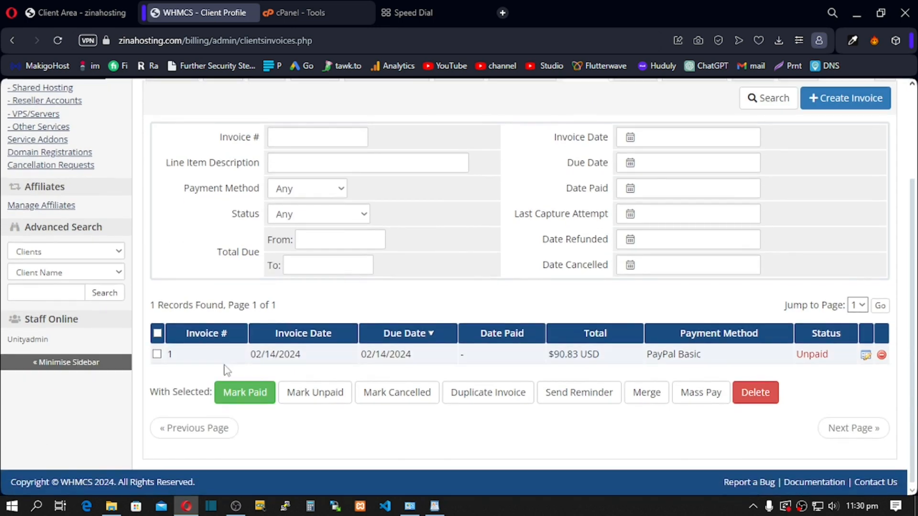
click(158, 355)
click(247, 393)
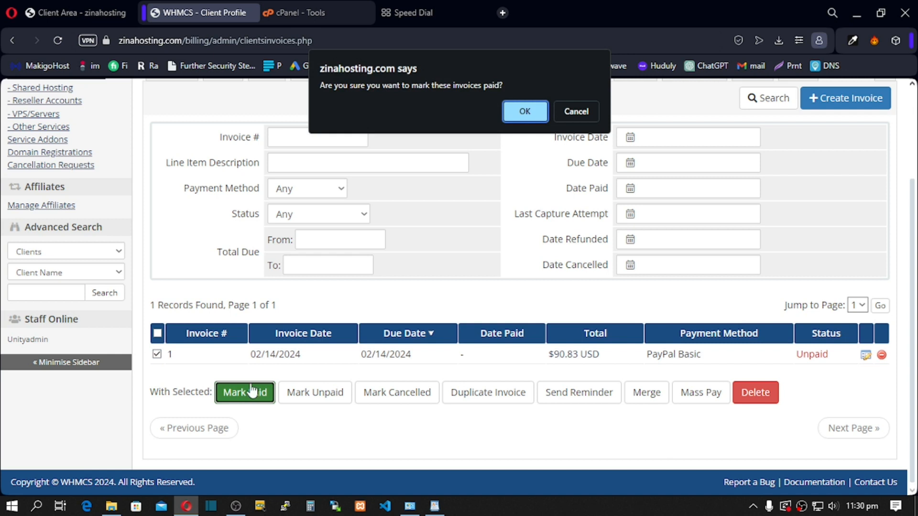
click(525, 112)
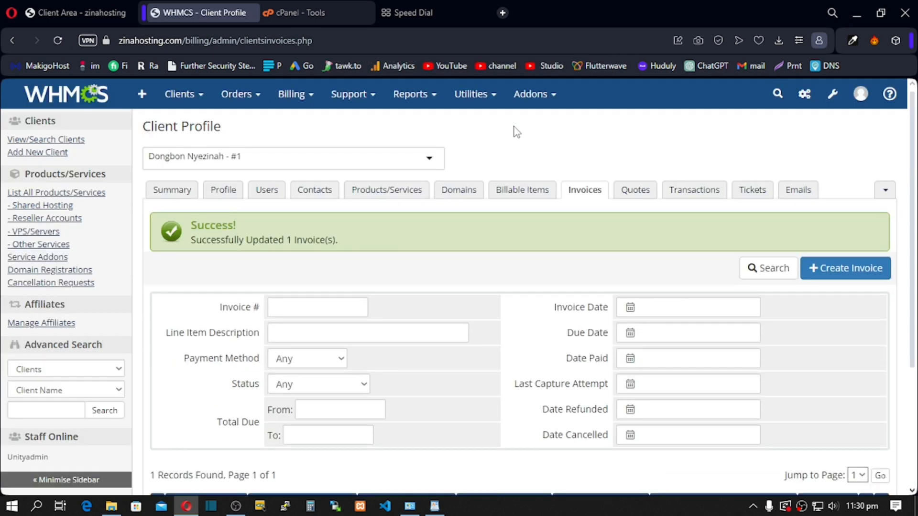
- Return to the admin dashboard and refresh the Billing widget to check the recorded income
click(67, 101)
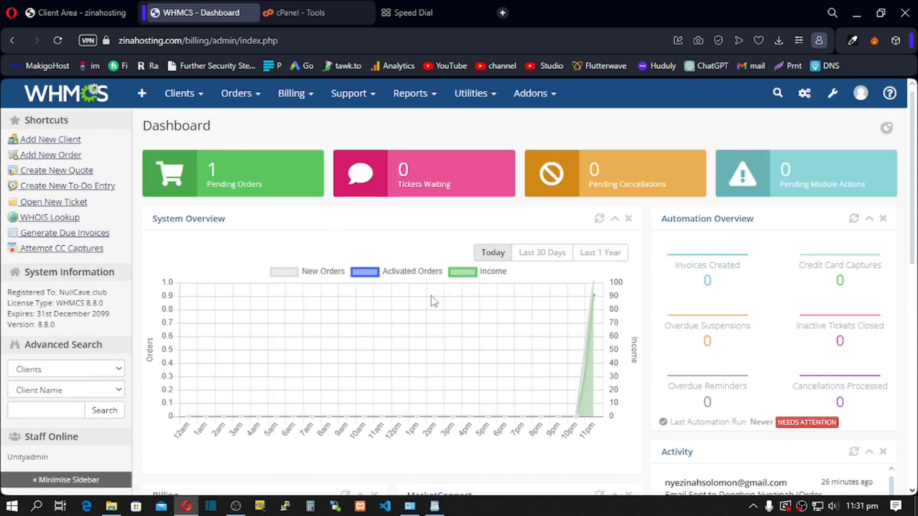
scroll(431, 297, down, 5)
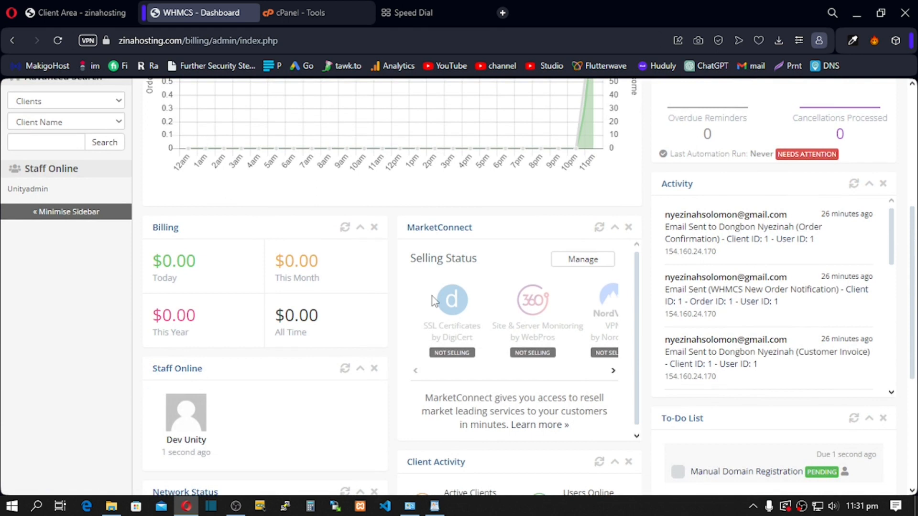
click(345, 230)
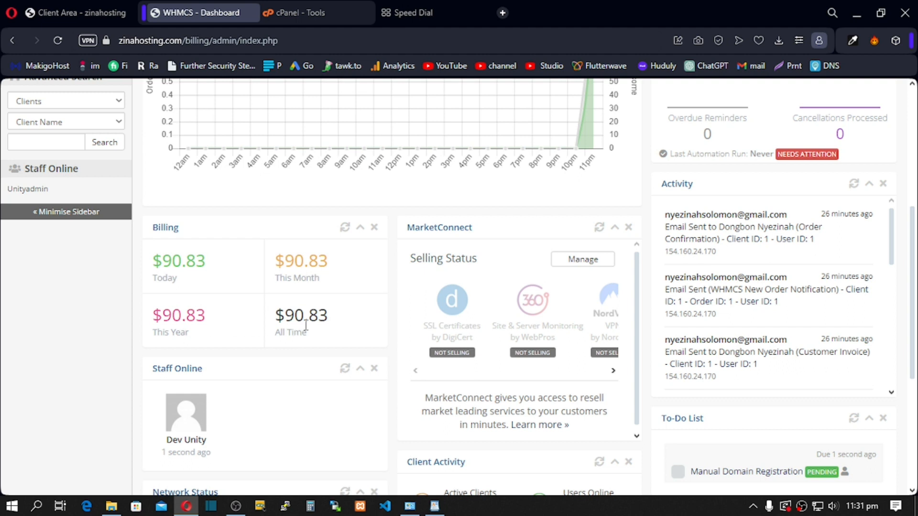
scroll(307, 324, up, 5)
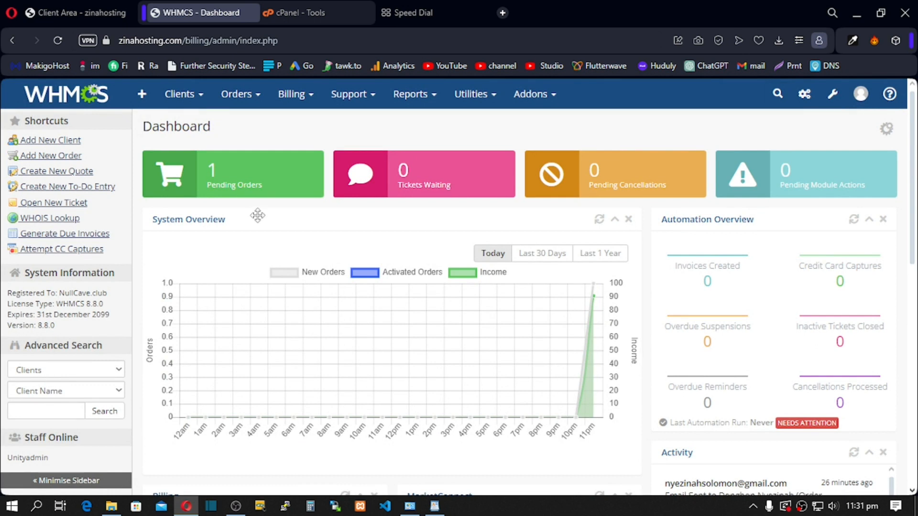
- Switch to the client area, refresh the solojusthostit.com product details and examine its quick shortcuts and actions
click(82, 7)
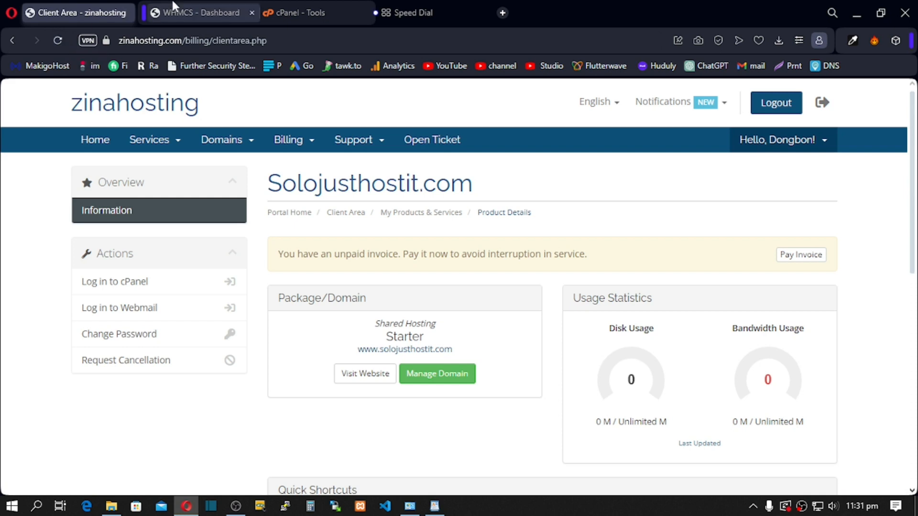
click(189, 12)
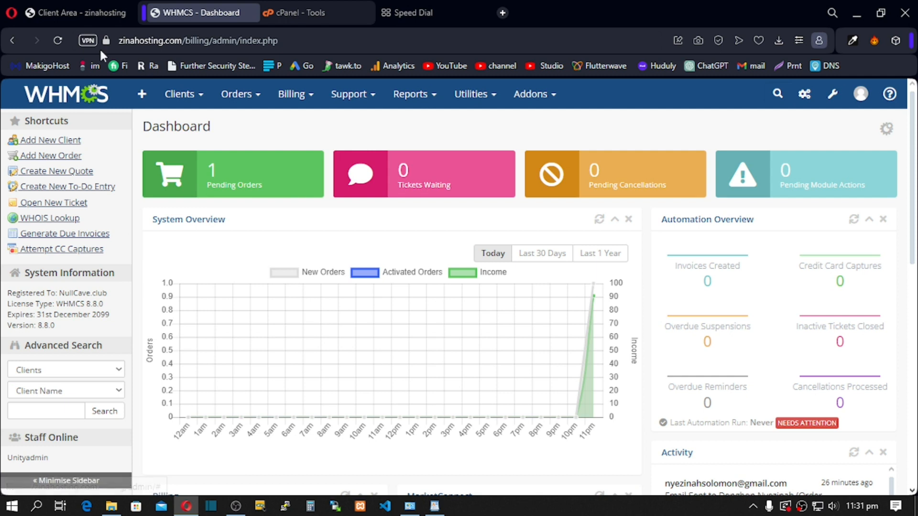
click(73, 13)
click(58, 40)
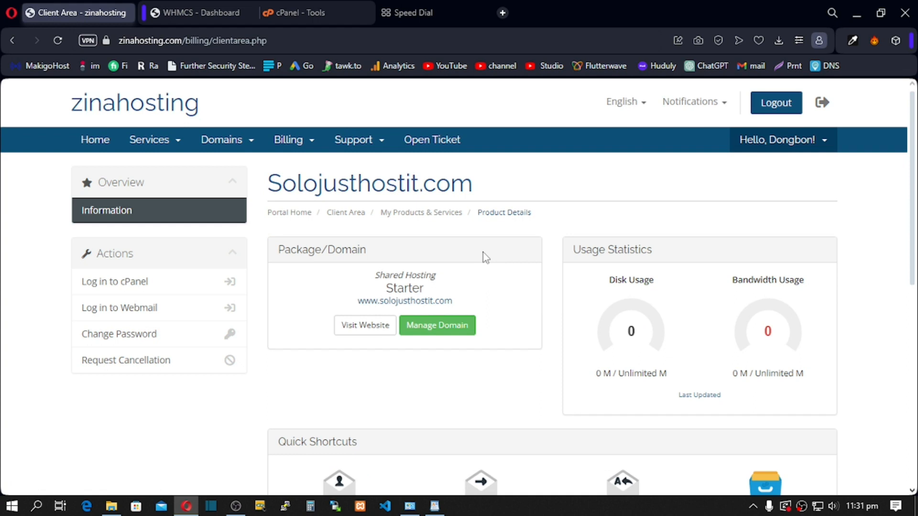
scroll(483, 251, down, 4)
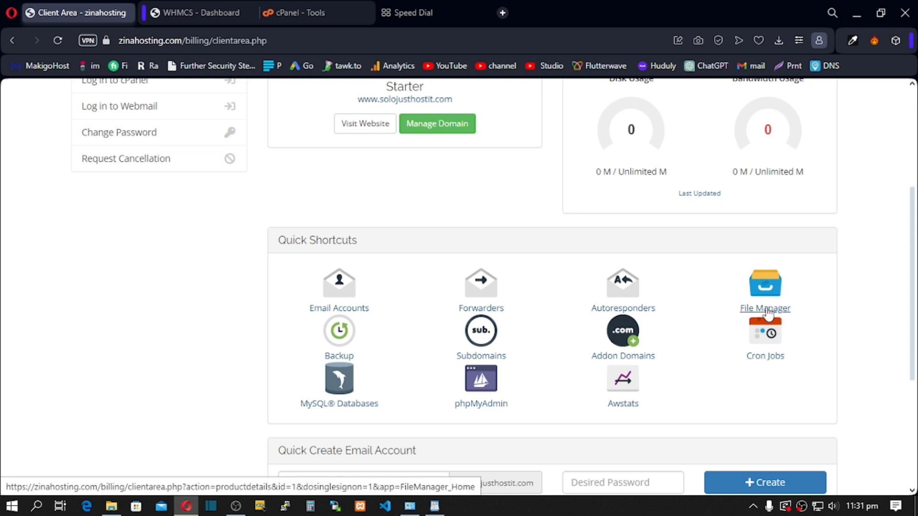
scroll(767, 313, up, 4)
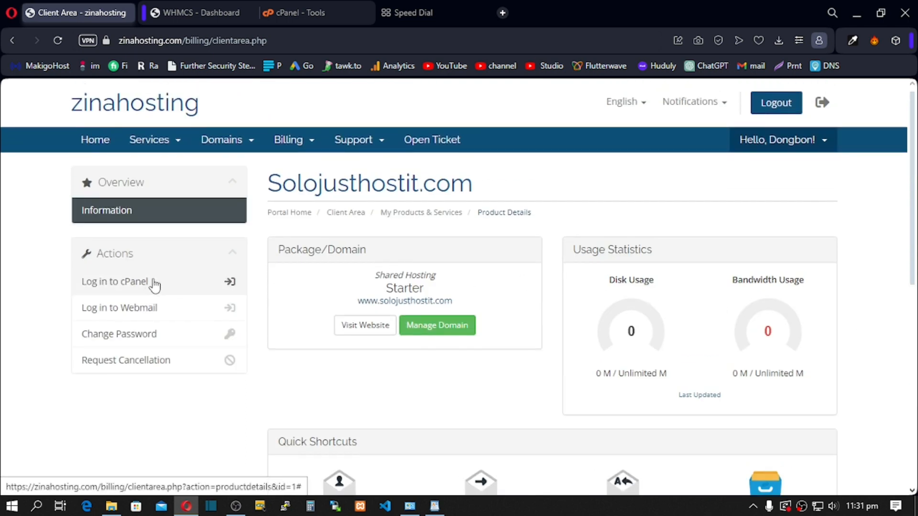
- Log in to cPanel from the client area, skip the starting-point prompt and open the File Manager
click(110, 282)
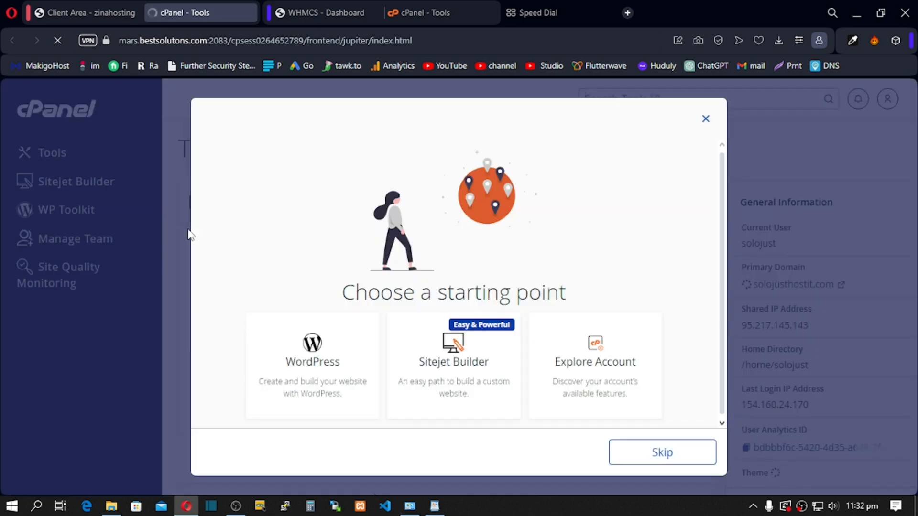
click(661, 454)
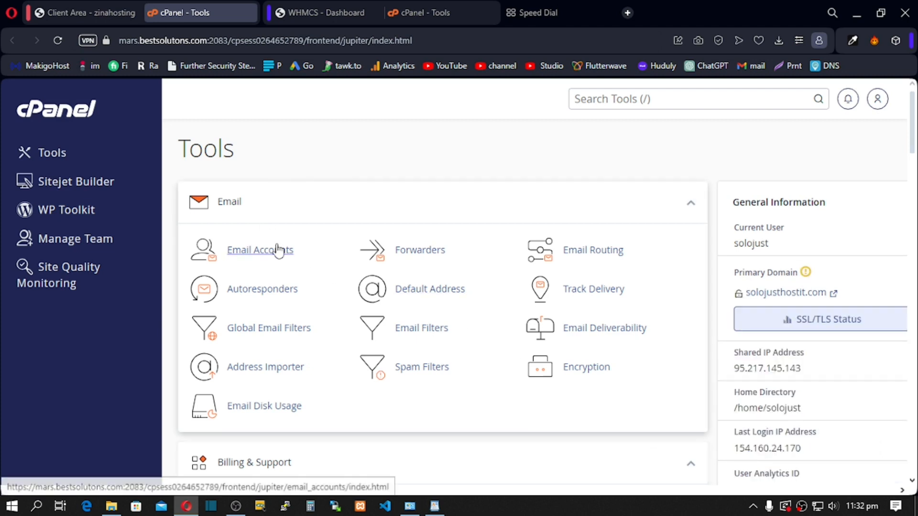
scroll(279, 250, down, 2)
scroll(277, 259, down, 8)
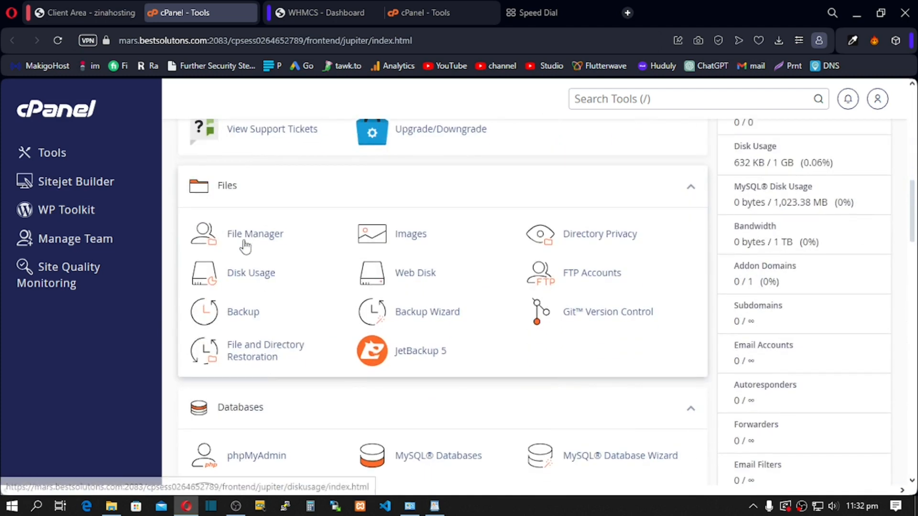
click(245, 232)
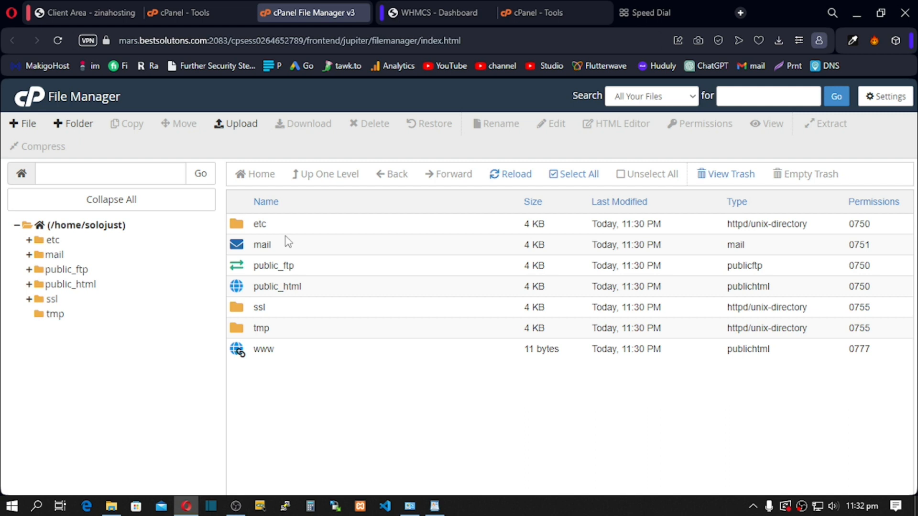
- Switch between the WHMCS admin dashboard and the client area's solojusthostit.com product details to review both sides
click(431, 8)
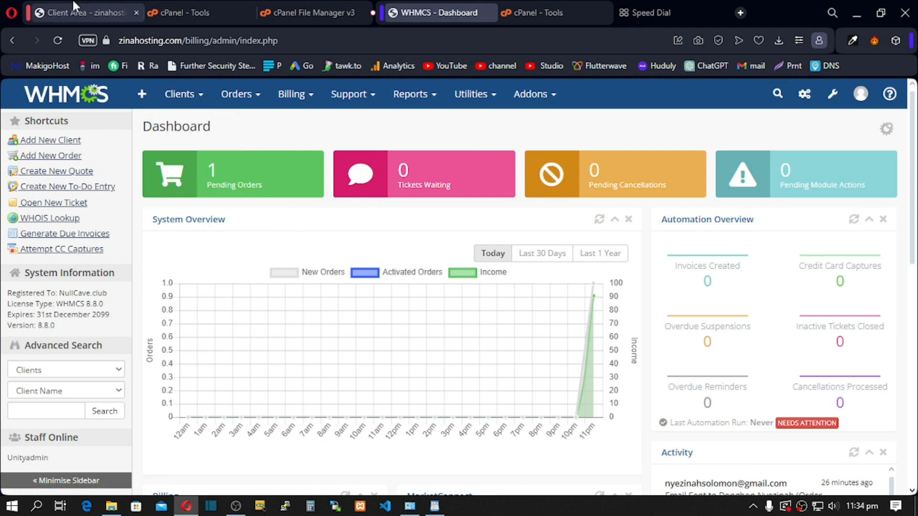
click(85, 13)
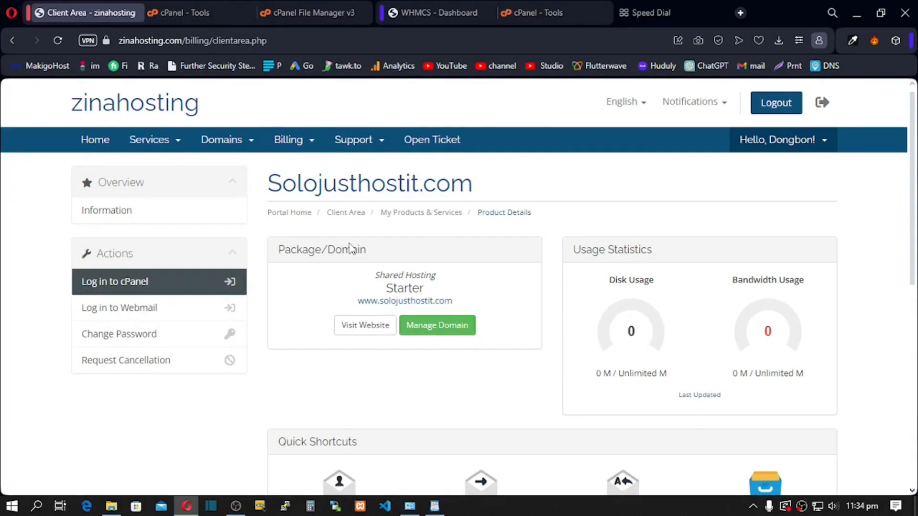
click(424, 16)
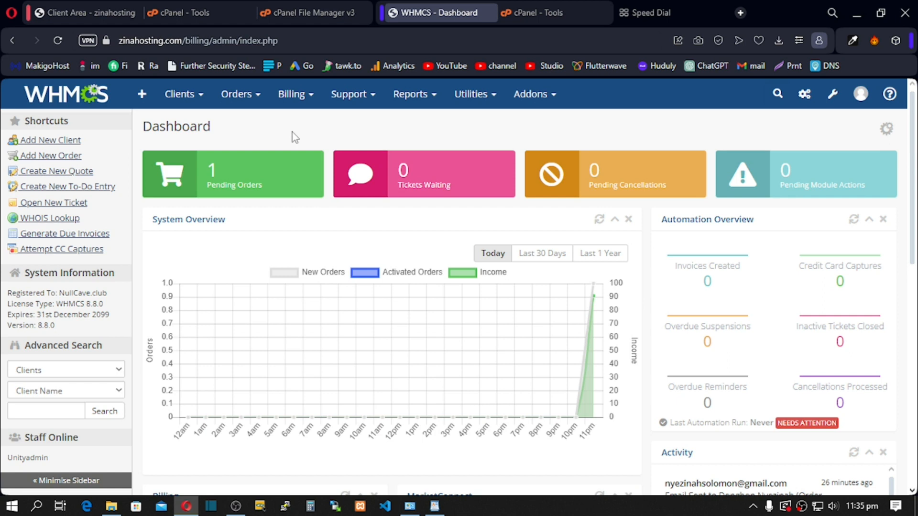
- Open zinahosting.com in the blank browser tab and examine the homepage's features, hosting plans, FAQ, testimonials and support sections
click(646, 13)
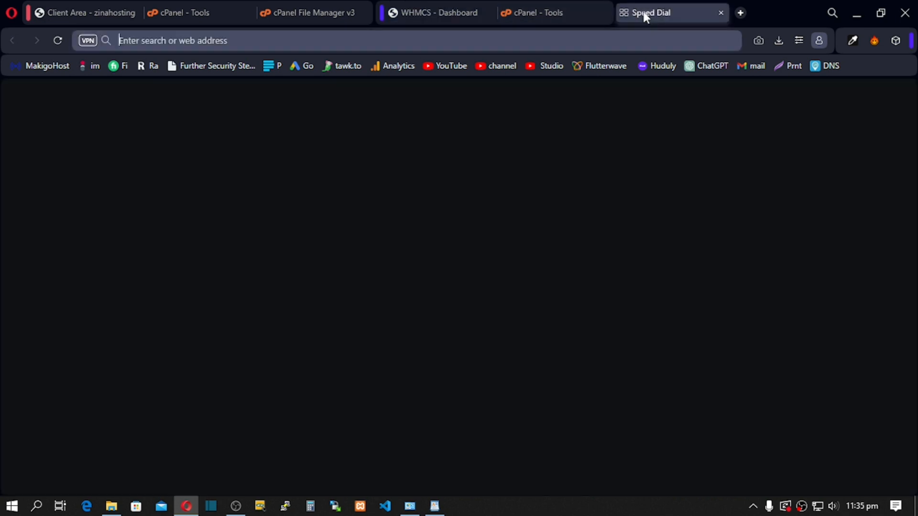
text(zinahosting.com)
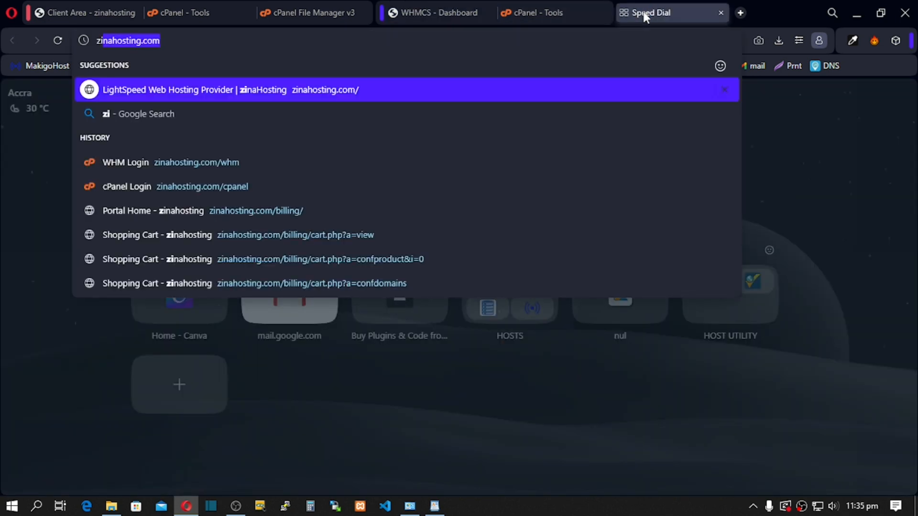
key(Return)
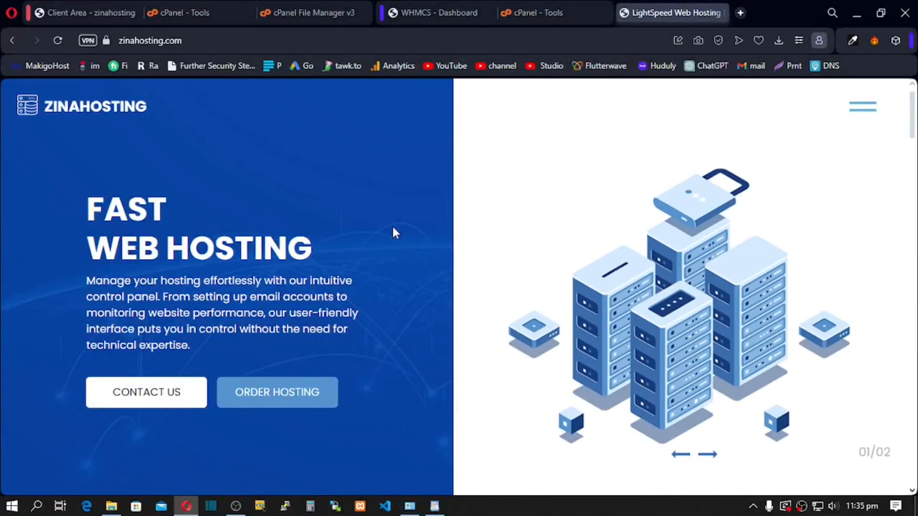
scroll(341, 232, down, 15)
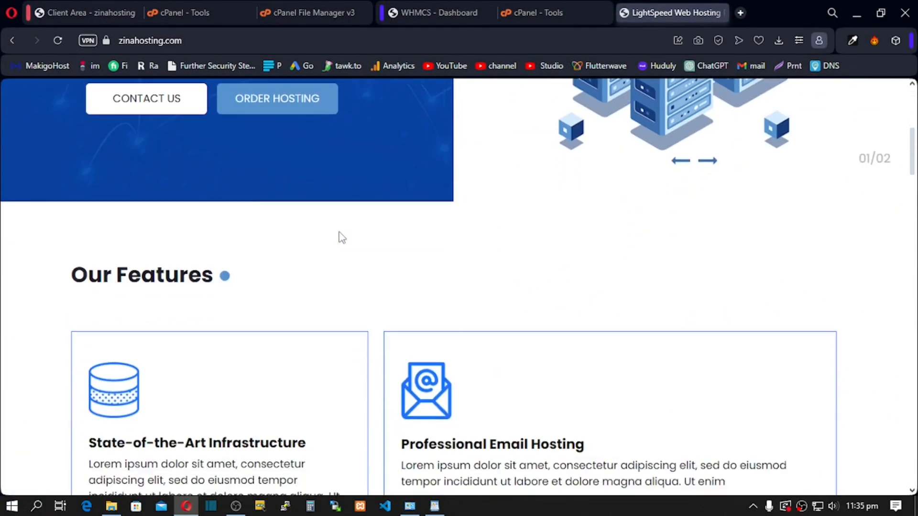
scroll(341, 238, down, 20)
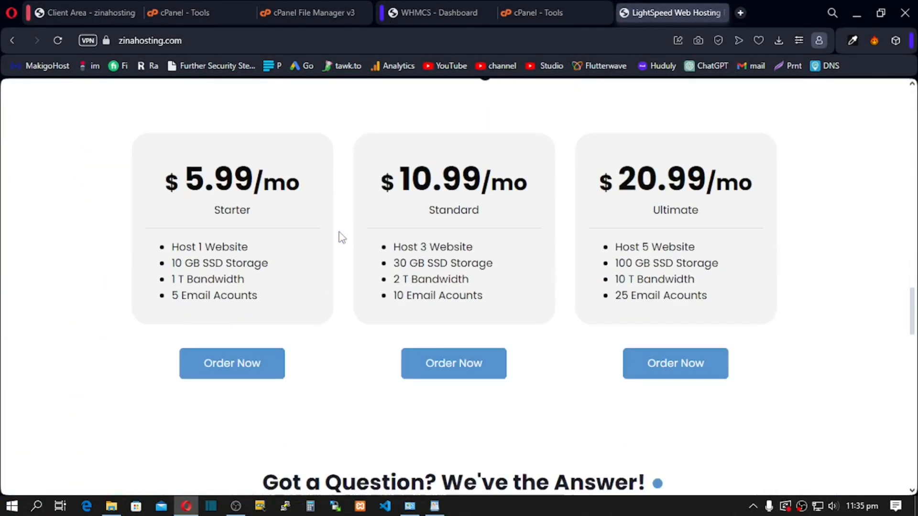
scroll(341, 237, down, 20)
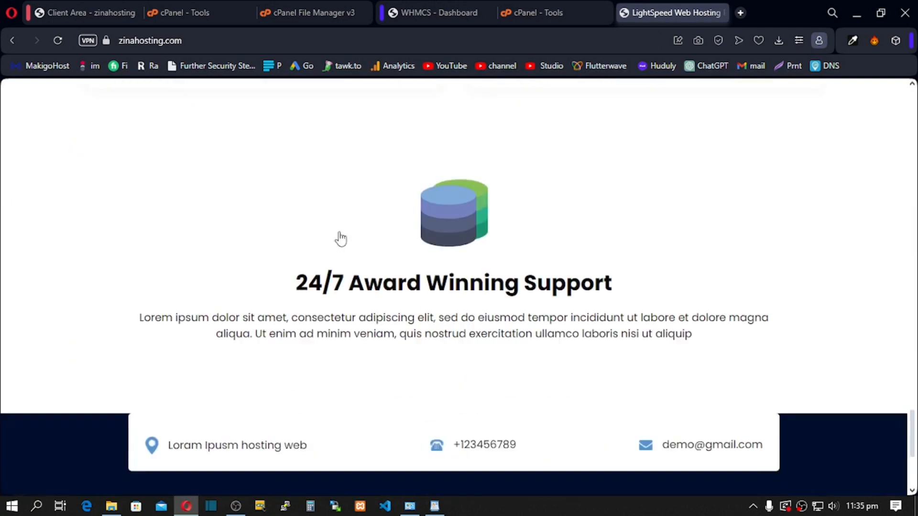
scroll(341, 237, up, 20)
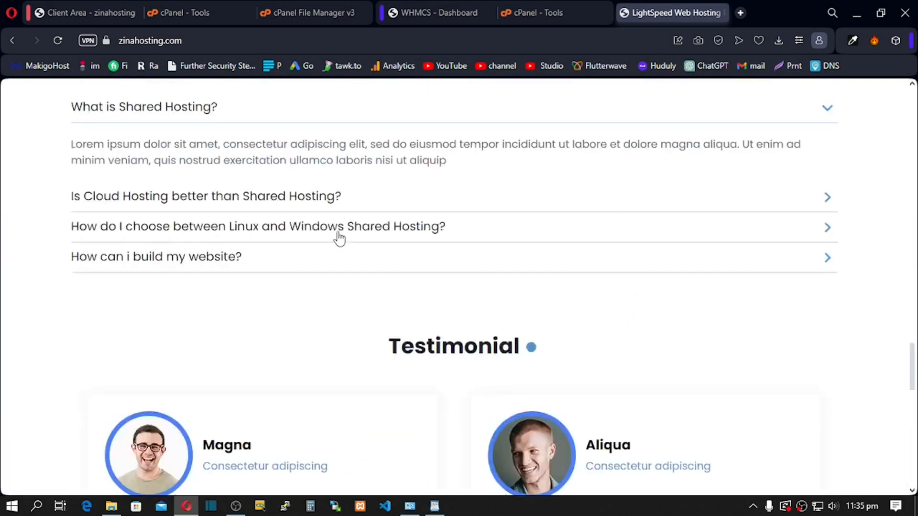
scroll(339, 239, up, 12)
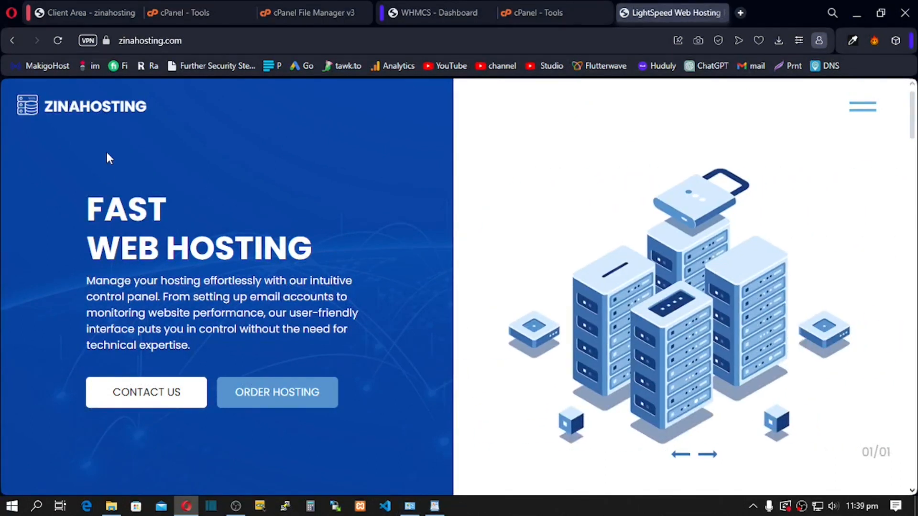
- Return to the client area home and open the client's domain list to check the status of solojusthostit.com
click(73, 12)
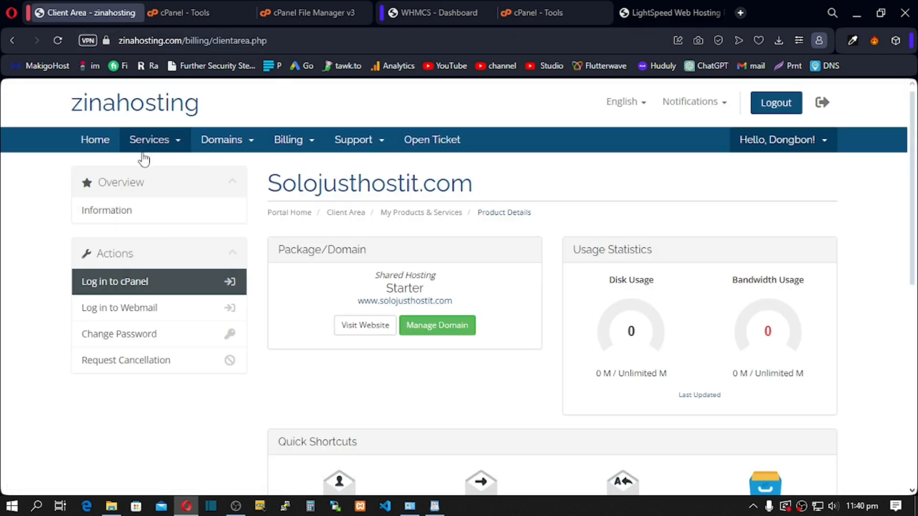
click(93, 148)
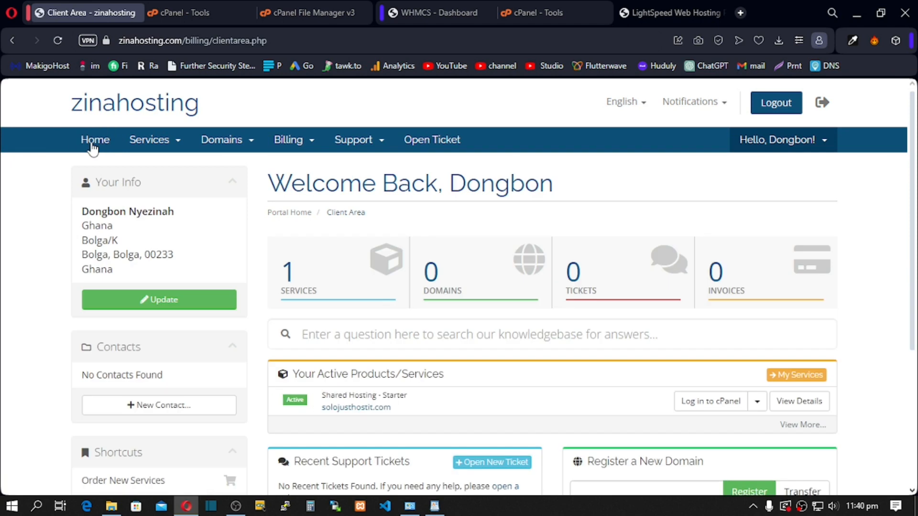
click(444, 282)
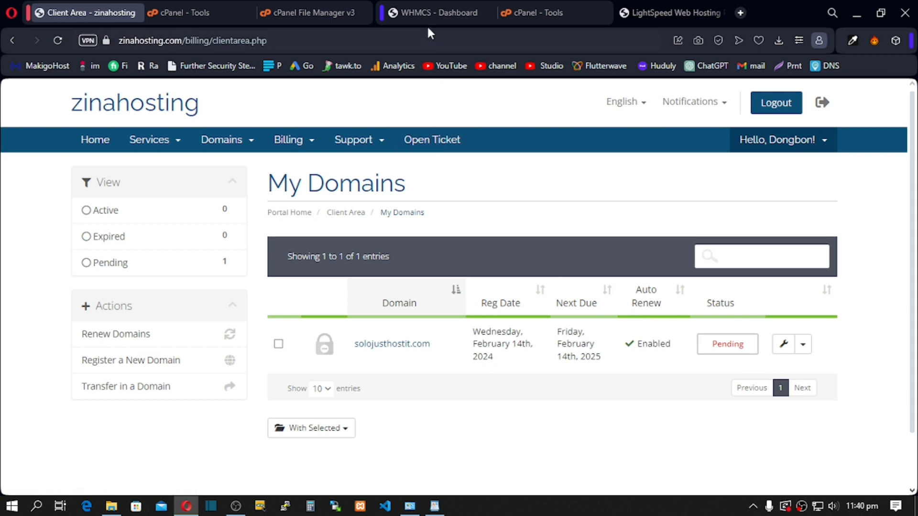
- Switch to WHMCS, find the client in the client list and open the domain record for solojusthostit.com in the profile
click(428, 11)
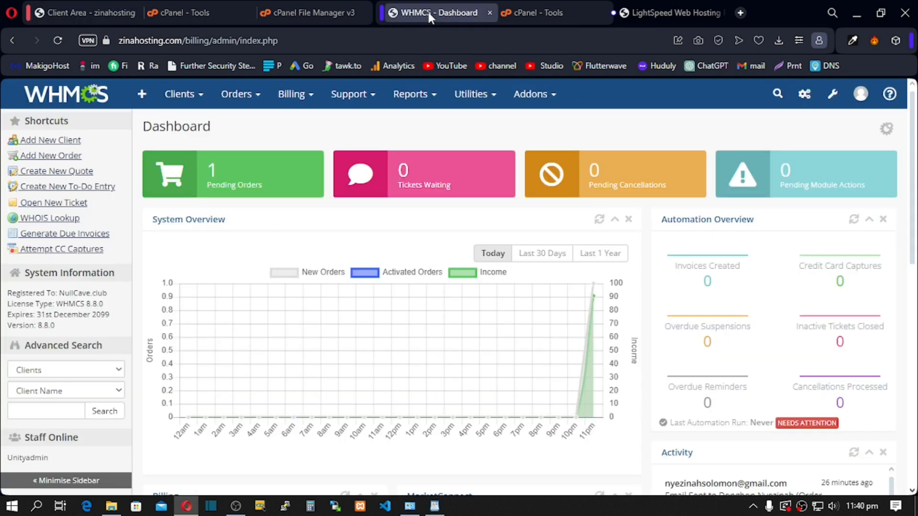
mouse_move(181, 101)
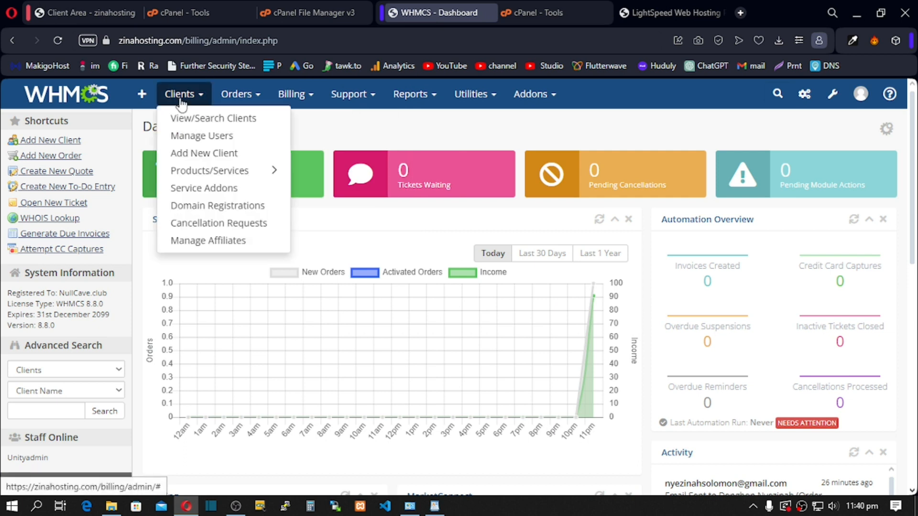
click(190, 123)
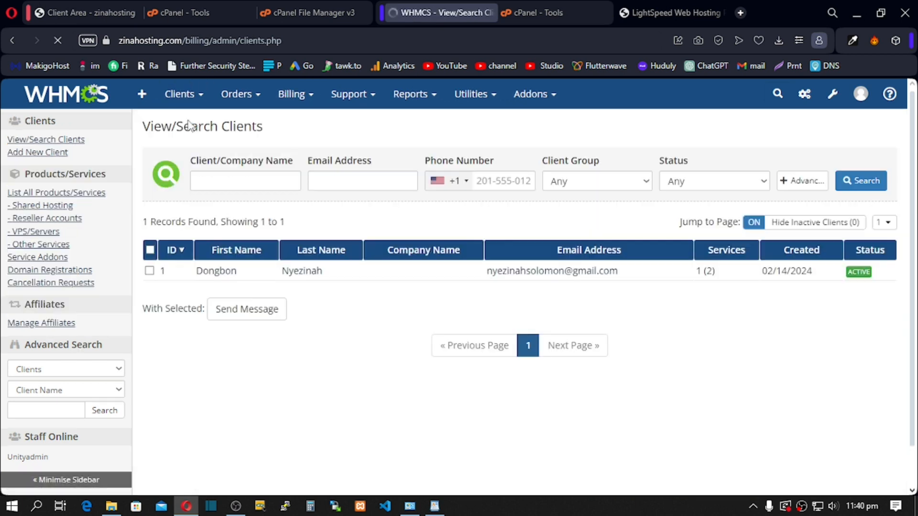
click(217, 272)
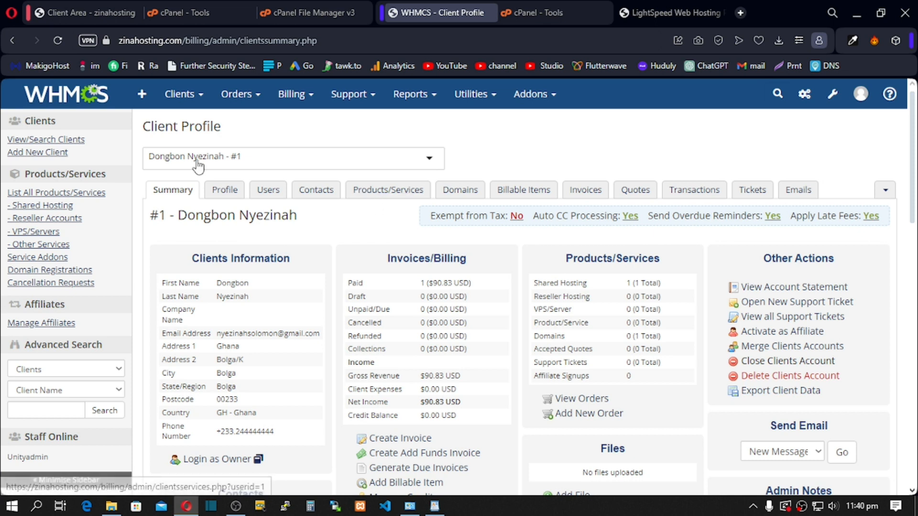
click(466, 193)
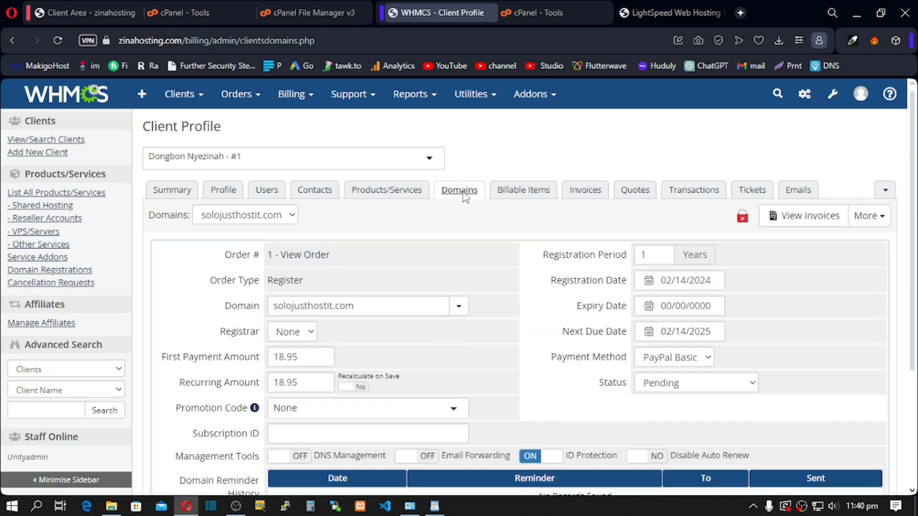
- Set the status of the solojusthostit.com domain to Active and save the changes
scroll(421, 257, down, 1)
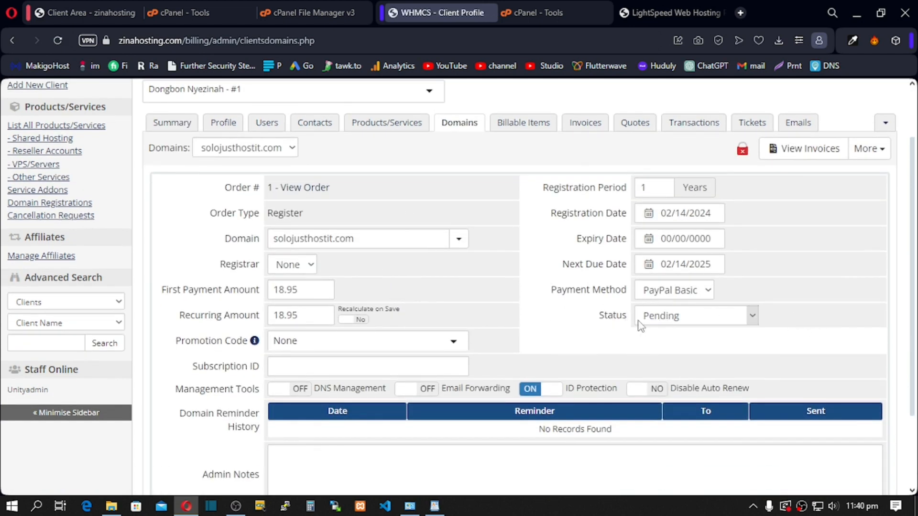
click(751, 315)
click(670, 373)
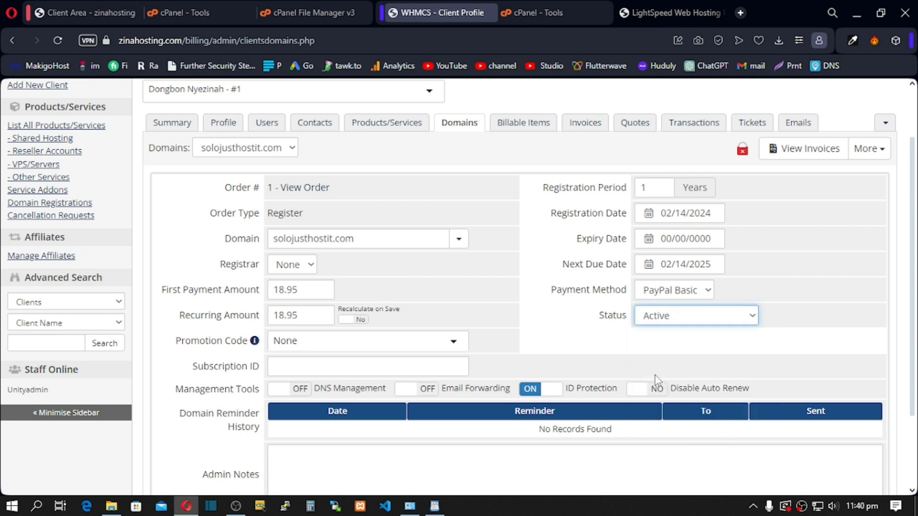
scroll(545, 345, down, 2)
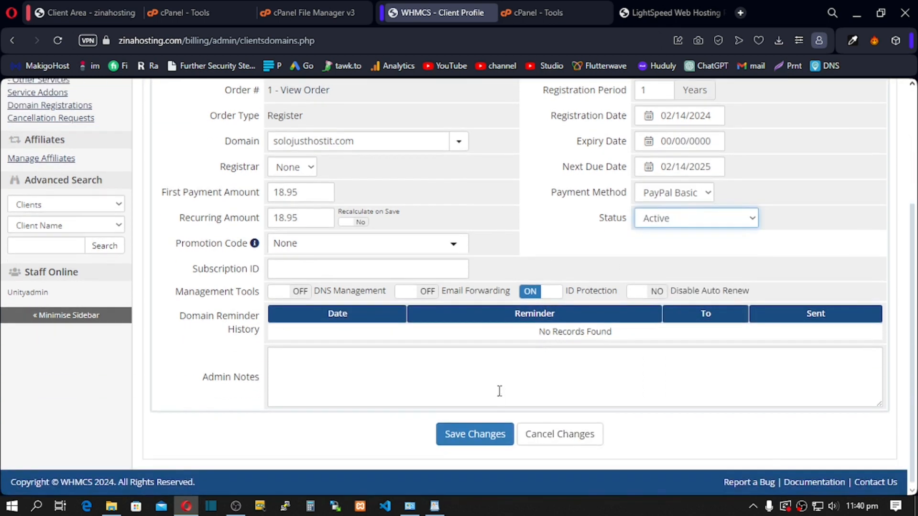
click(475, 434)
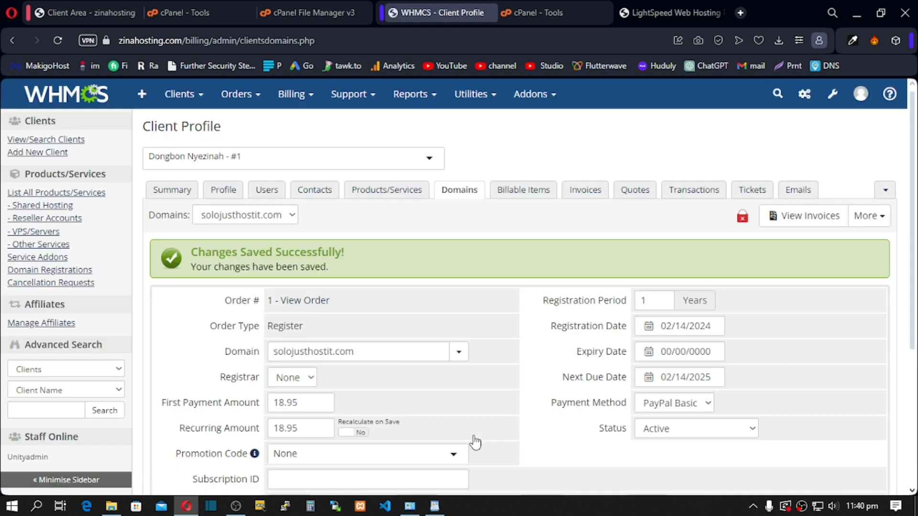
- Switch to the client area, reload its home page and reopen the domain list to check the updated domain status
click(83, 14)
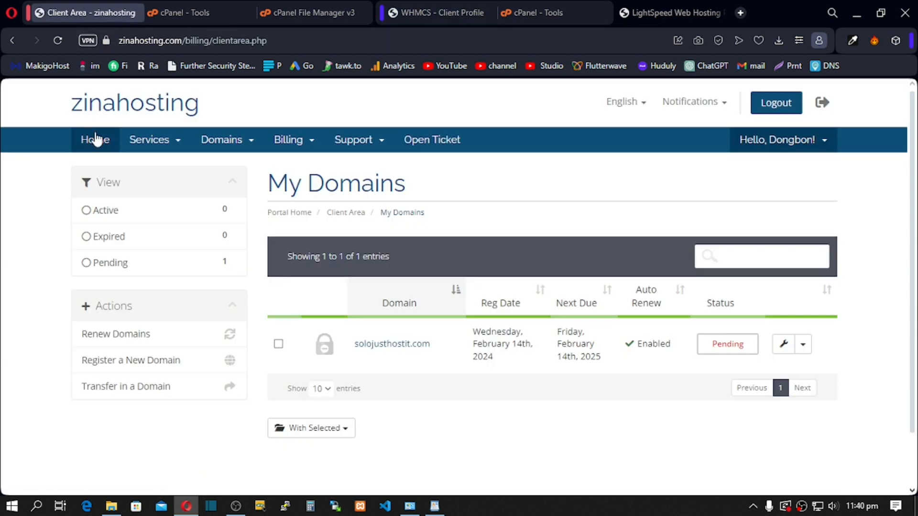
click(96, 144)
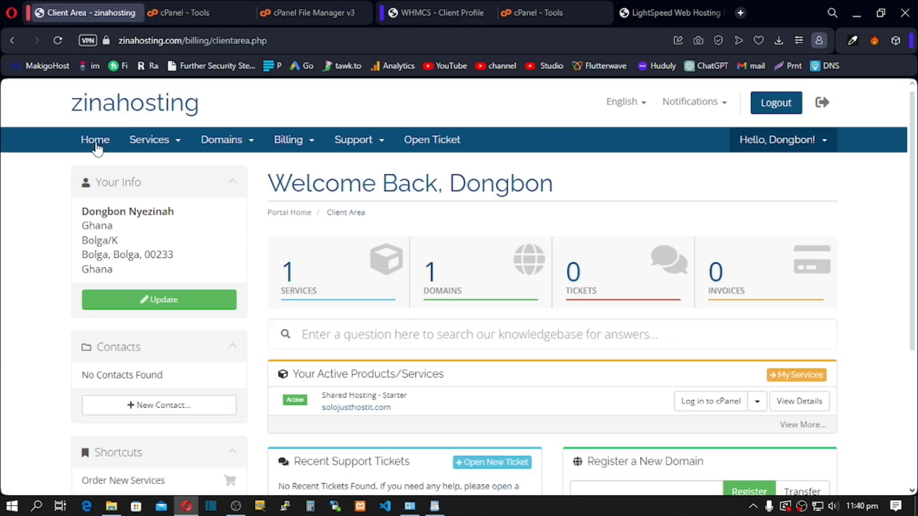
click(450, 284)
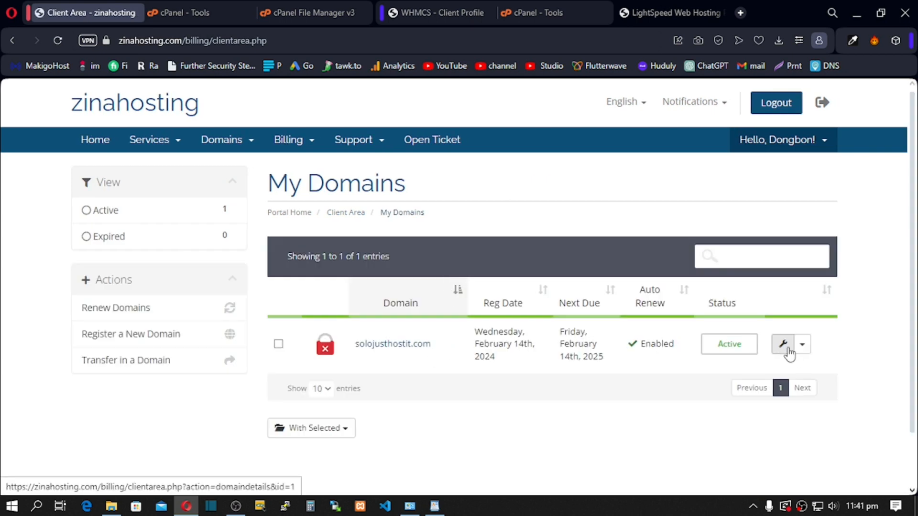
- Open the nameserver management page for solojusthostit.com from the client's domain list and look through it
click(802, 345)
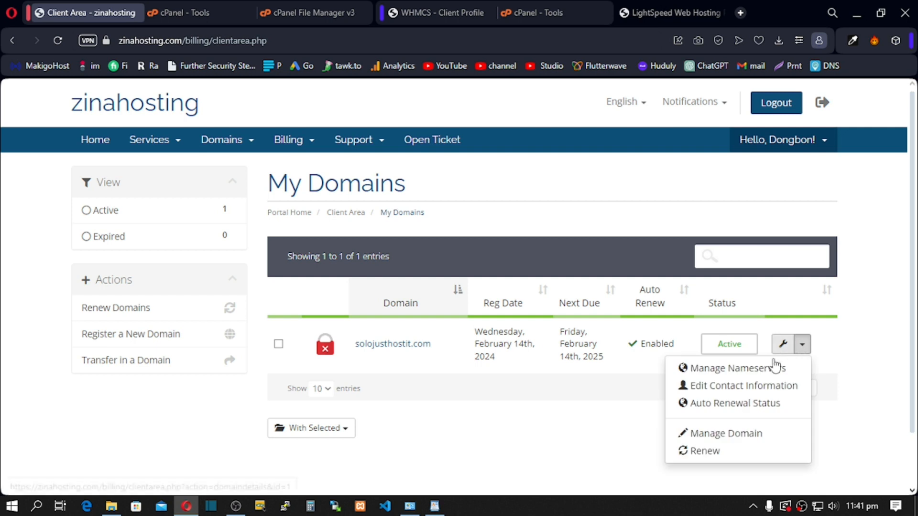
click(720, 369)
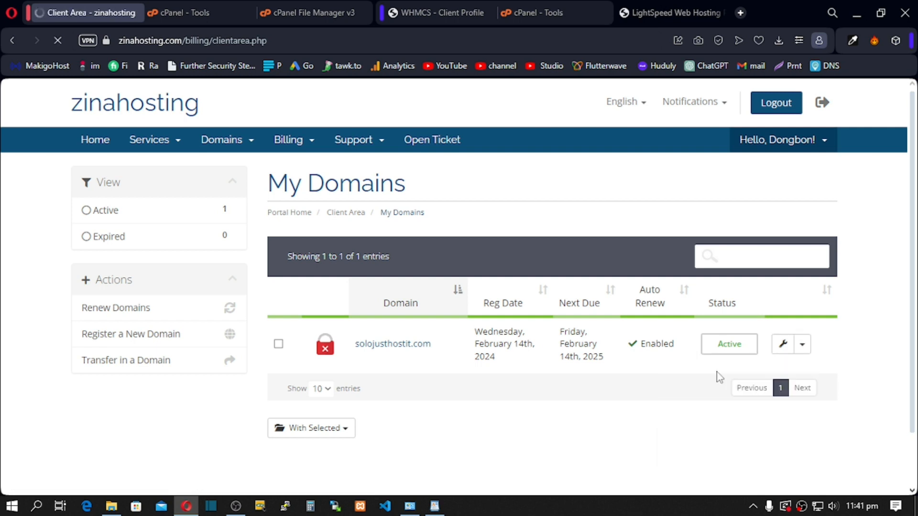
scroll(632, 348, down, 4)
scroll(626, 345, up, 3)
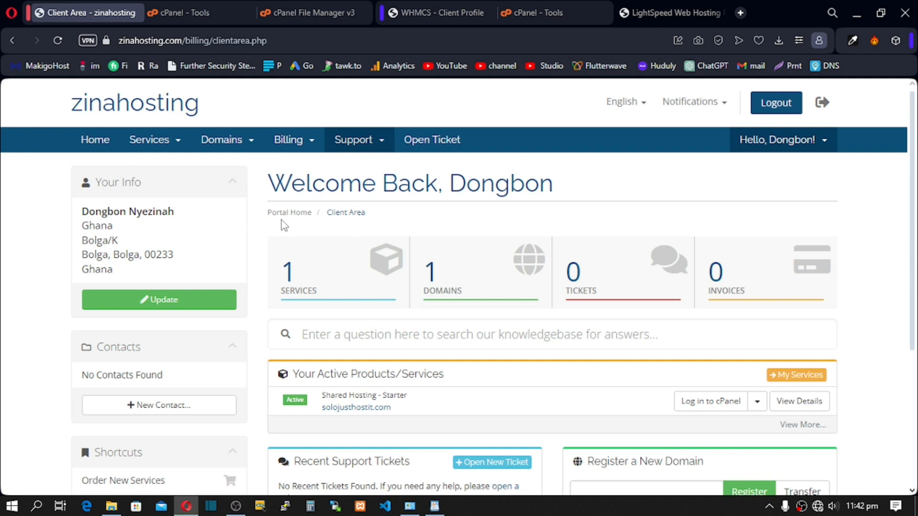
click(652, 8)
click(301, 403)
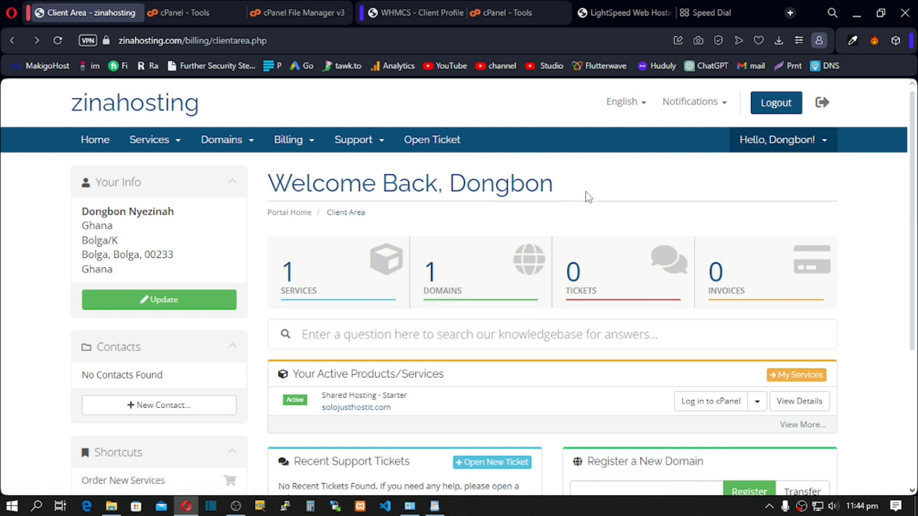
- Switch to the empty browser page and write the example nameserver ns1.zinahosting.com in its address field without loading it
click(712, 14)
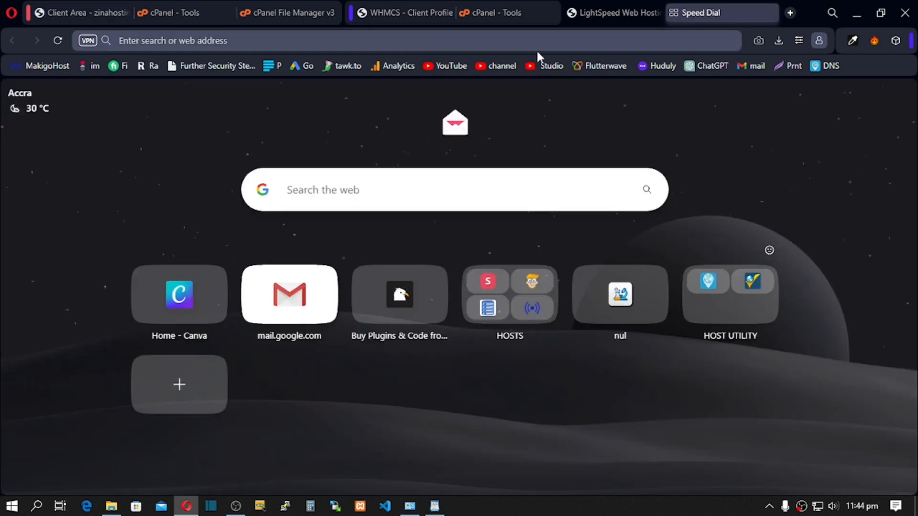
text(ns.)
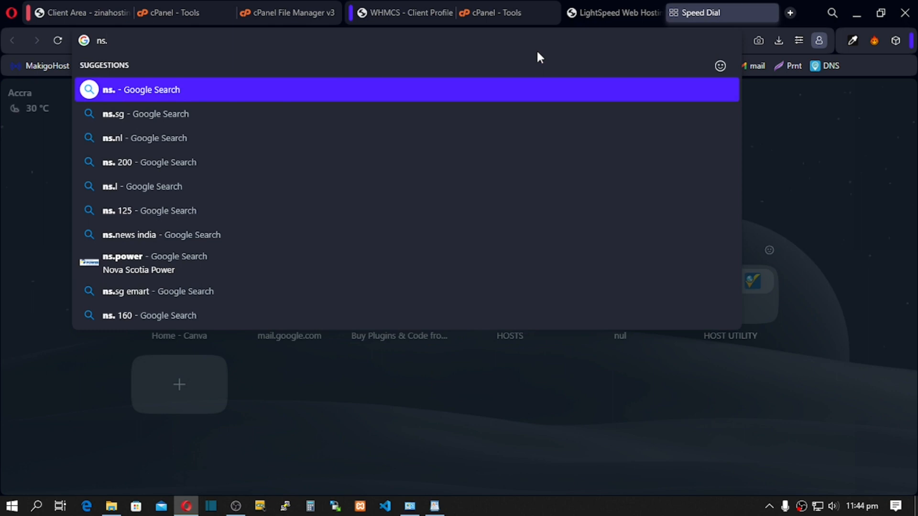
key(Left)
text(1)
key(Right)
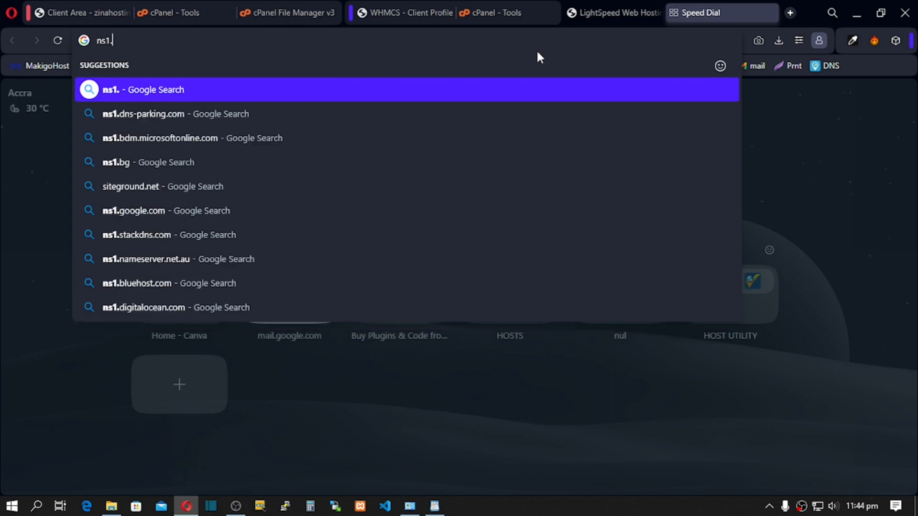
text(zinah)
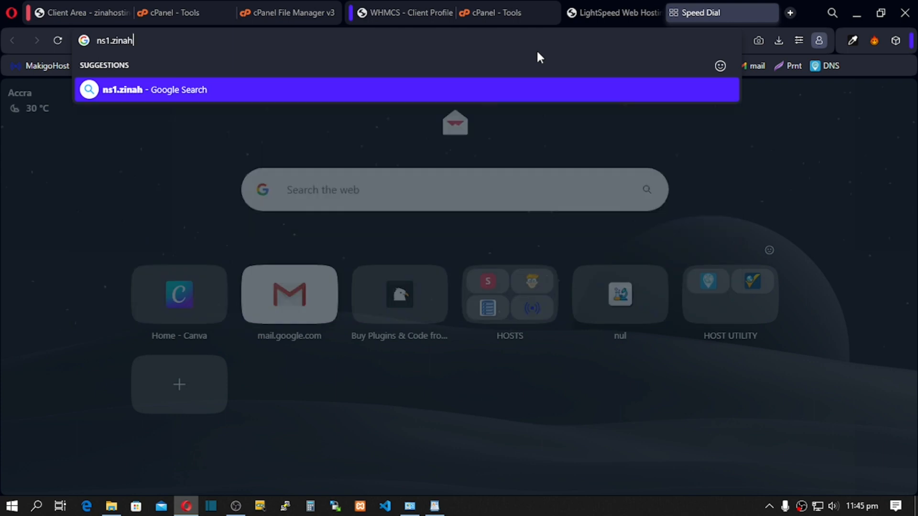
text(osting.)
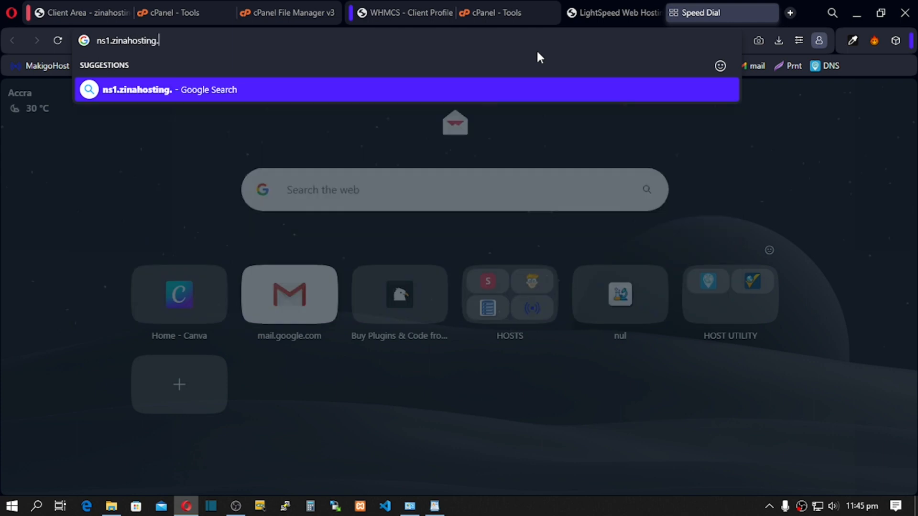
text(com )
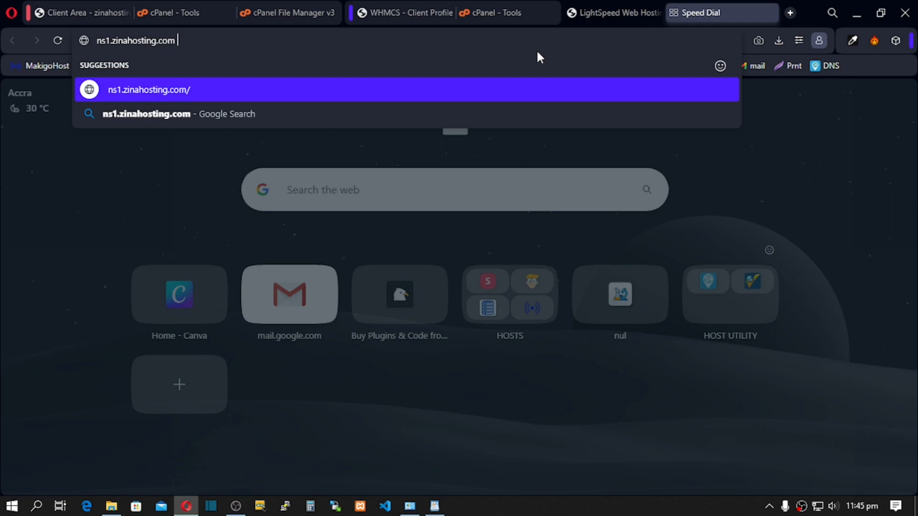
- Add the second example nameserver ns2.zinahosting.com after the first one and highlight its zinahosting.com part
text(ns2/)
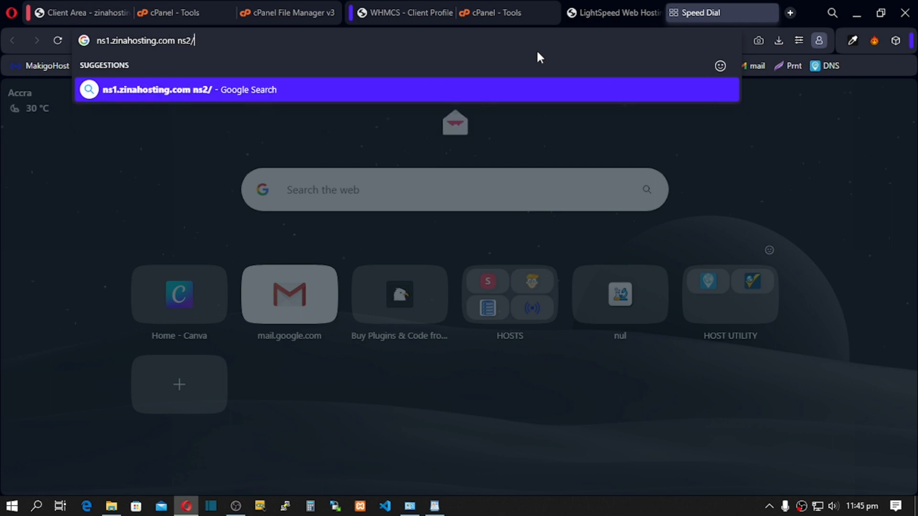
key(BackSpace)
text(.zina)
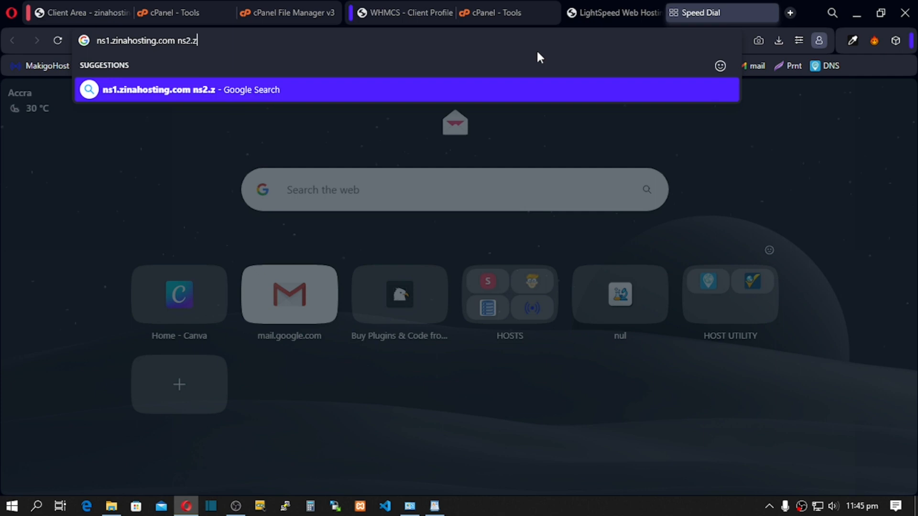
text(hosting)
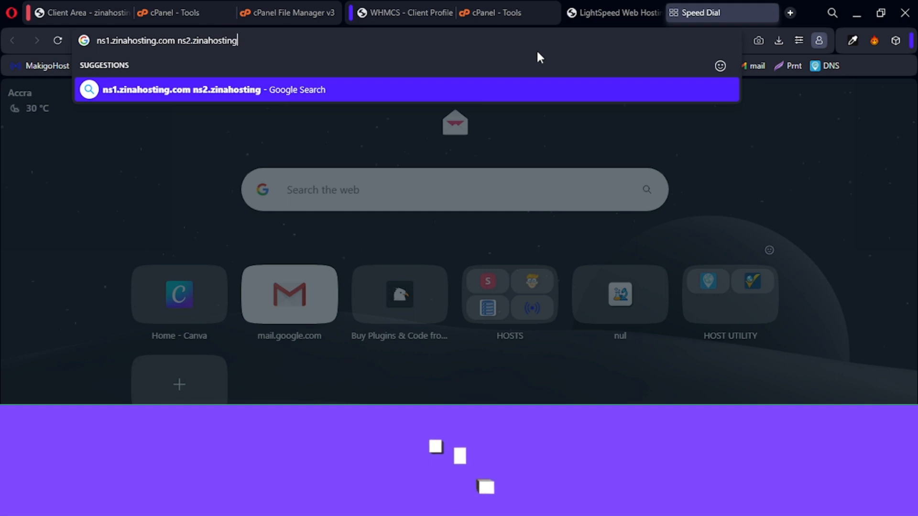
text(.com)
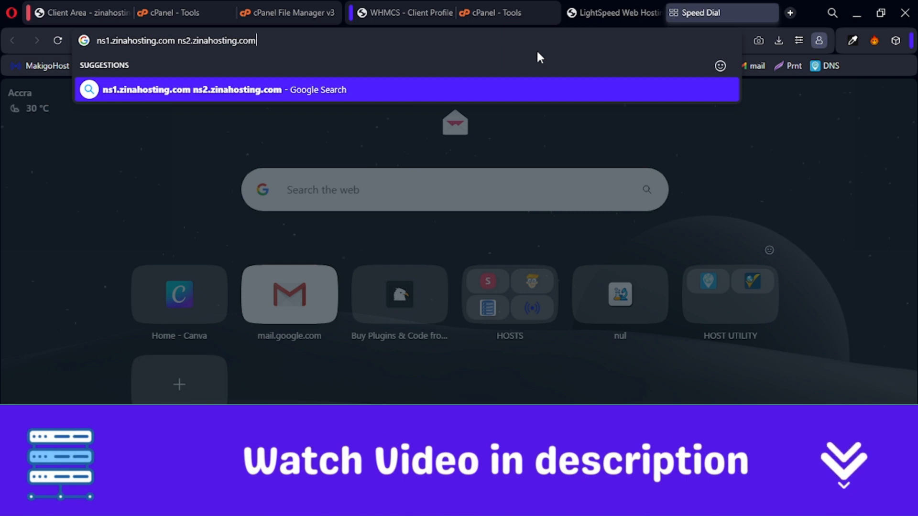
mouse_move(257, 41)
mouse_down()
mouse_move(205, 59)
mouse_move(176, 44)
mouse_move(255, 47)
mouse_up()
click(193, 43)
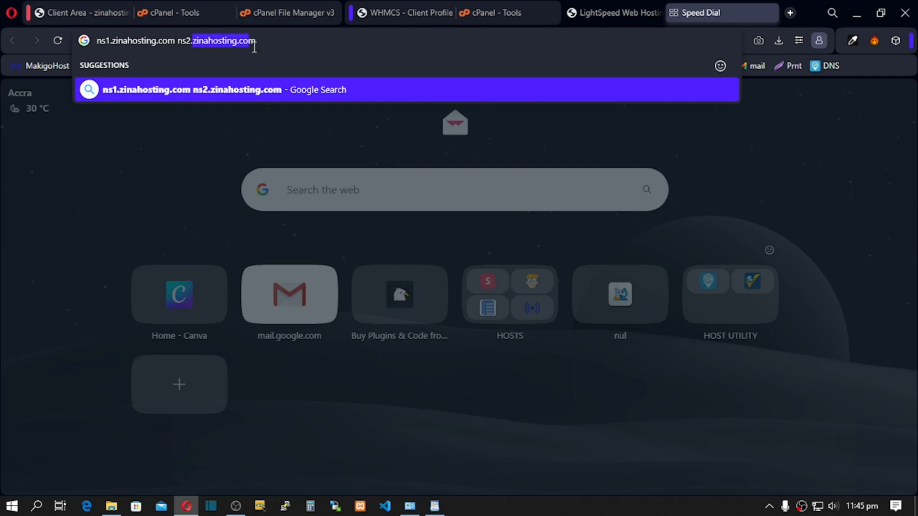